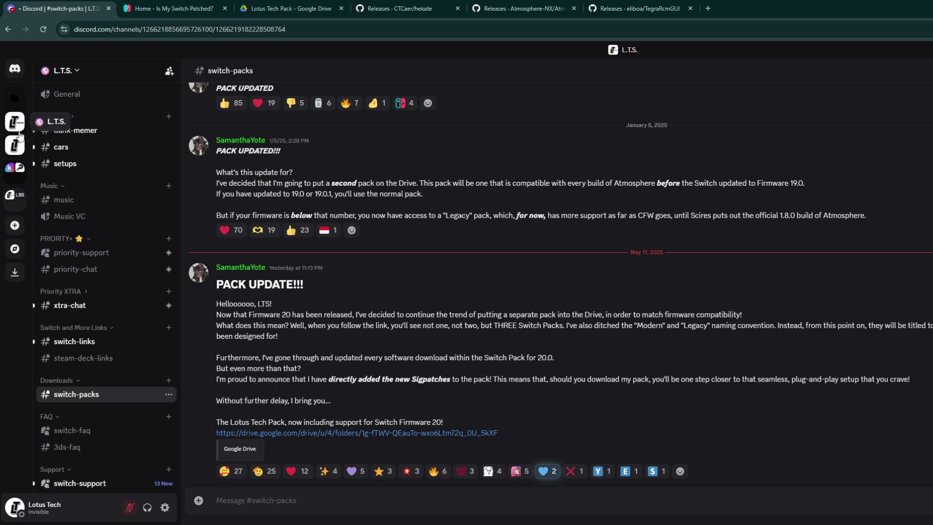
- Open the L.T.S. server invite through the Linktree link in the L.T. server's join-here channel
{"action": "left_click", "coordinate": [17, 145]}
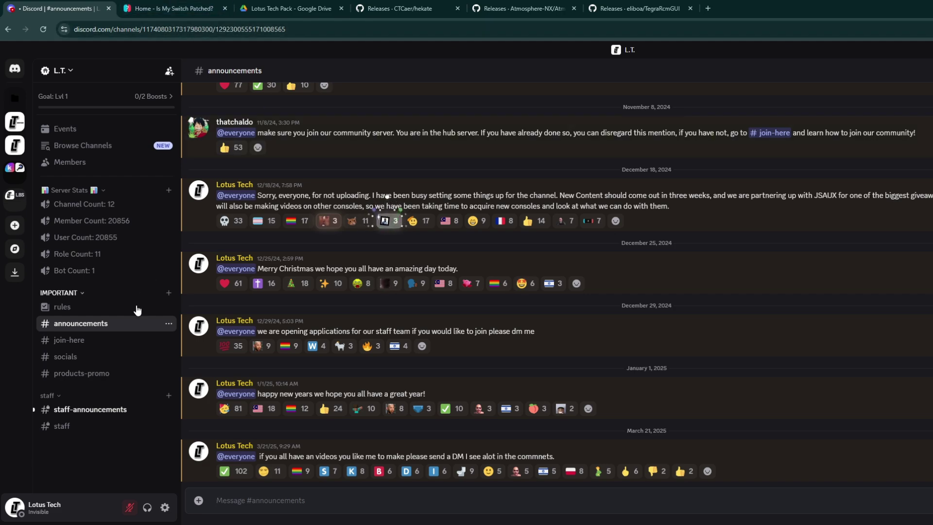
{"action": "left_click", "coordinate": [133, 341]}
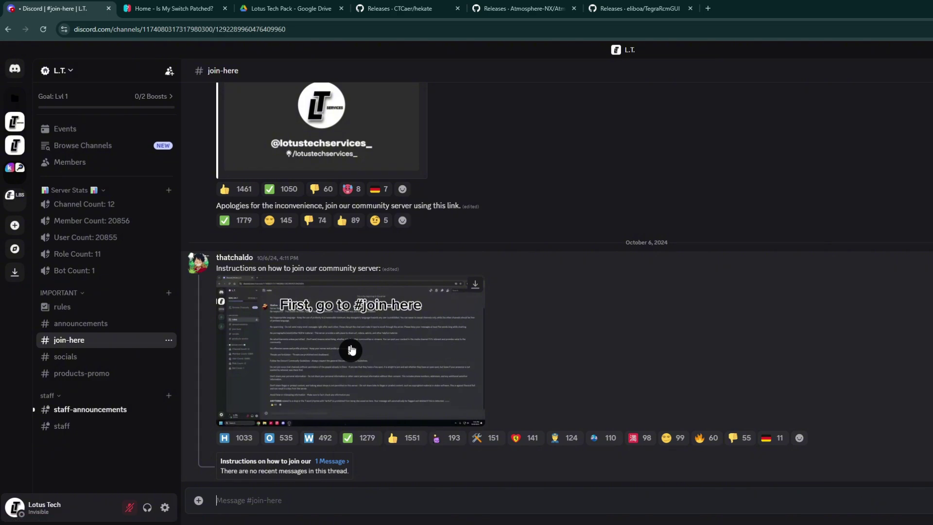
{"action": "scroll", "coordinate": [354, 335], "scroll_direction": "up", "scroll_amount": 3}
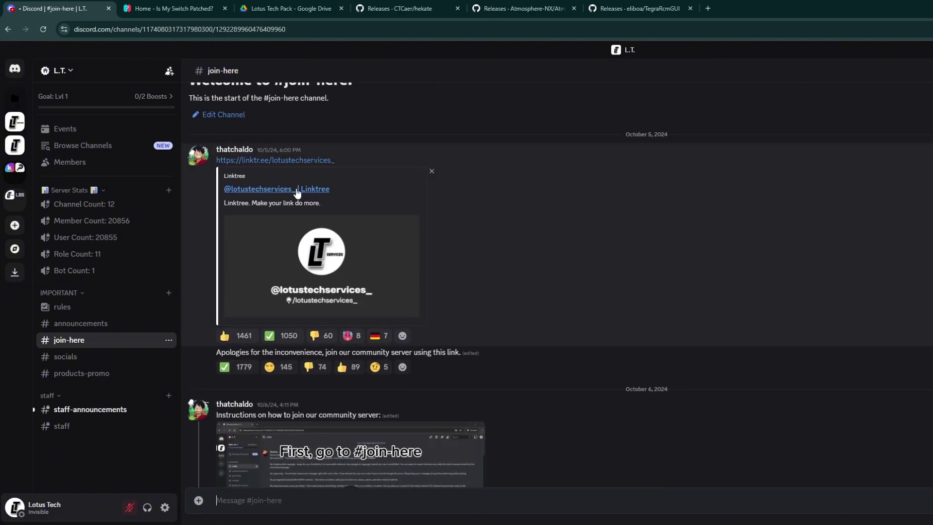
{"action": "left_click", "coordinate": [288, 190]}
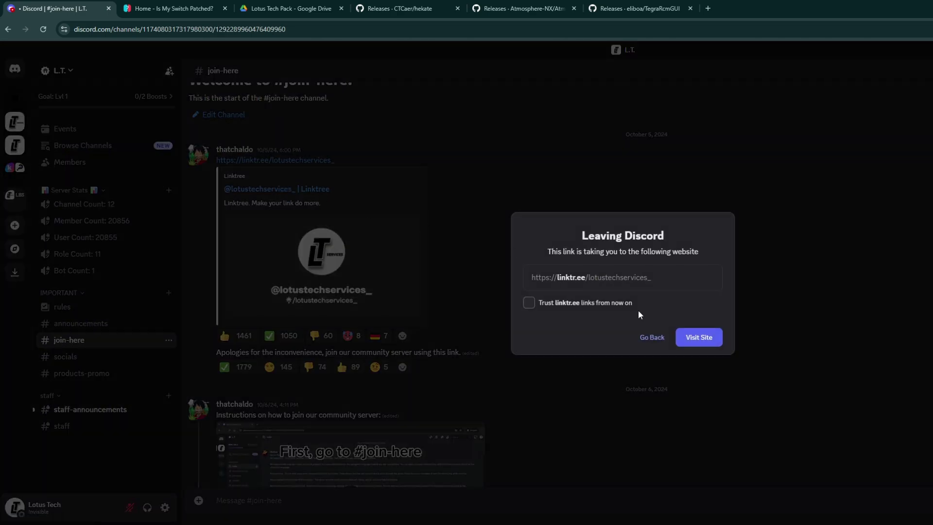
{"action": "left_click", "coordinate": [686, 340]}
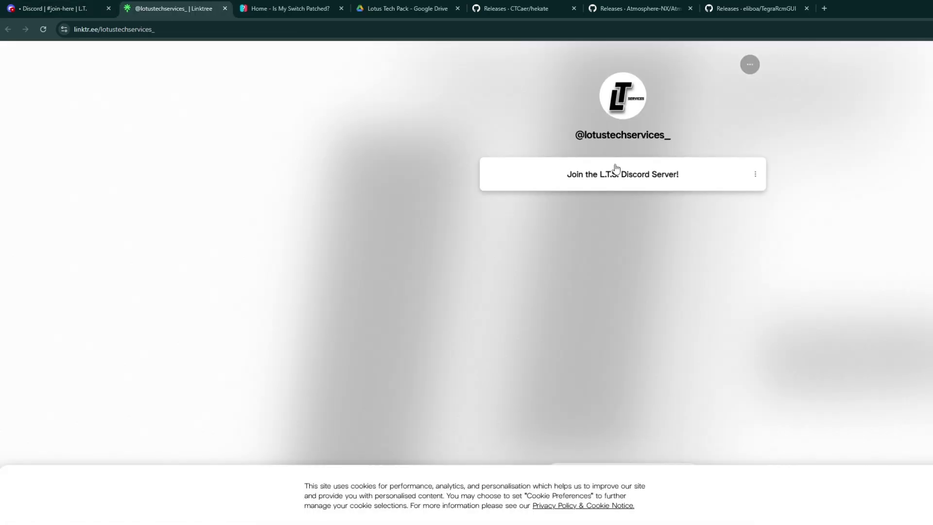
{"action": "left_click", "coordinate": [612, 174]}
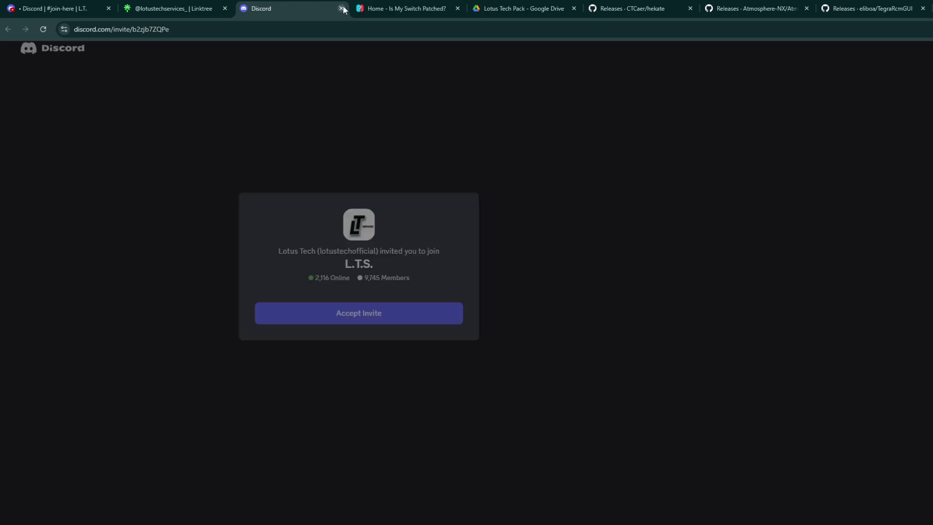
- Close the invite page and return to the L.T.S. server in Discord
{"action": "left_click", "coordinate": [341, 8]}
{"action": "left_click", "coordinate": [73, 8]}
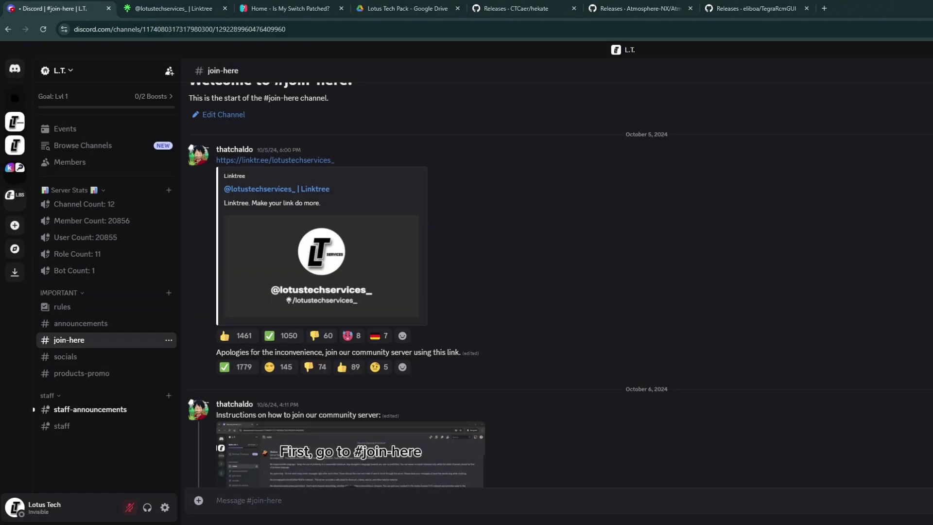
{"action": "left_click", "coordinate": [15, 122]}
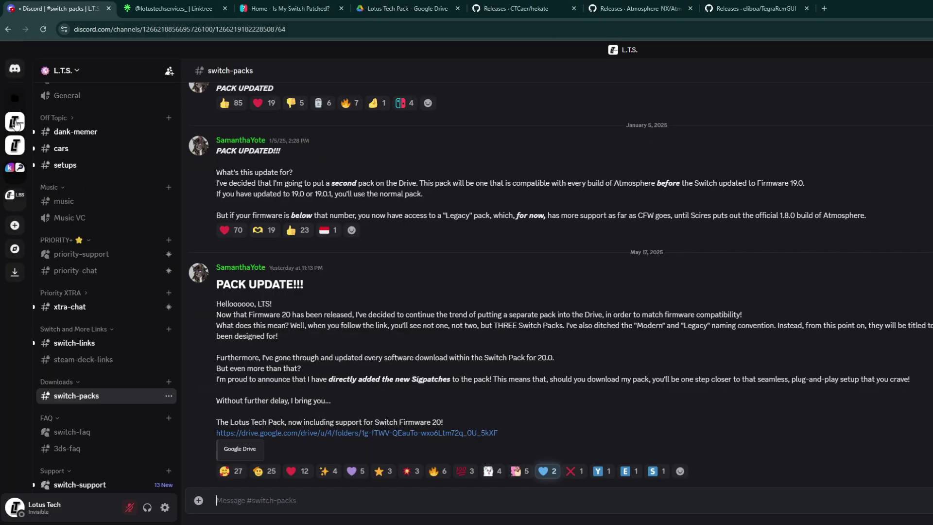
- Look through the L.T.S. server's channel list, from the verification channels to the Downloads and Support sections
{"action": "scroll", "coordinate": [44, 123], "scroll_direction": "up", "scroll_amount": 6}
{"action": "scroll", "coordinate": [83, 118], "scroll_direction": "up", "scroll_amount": 5}
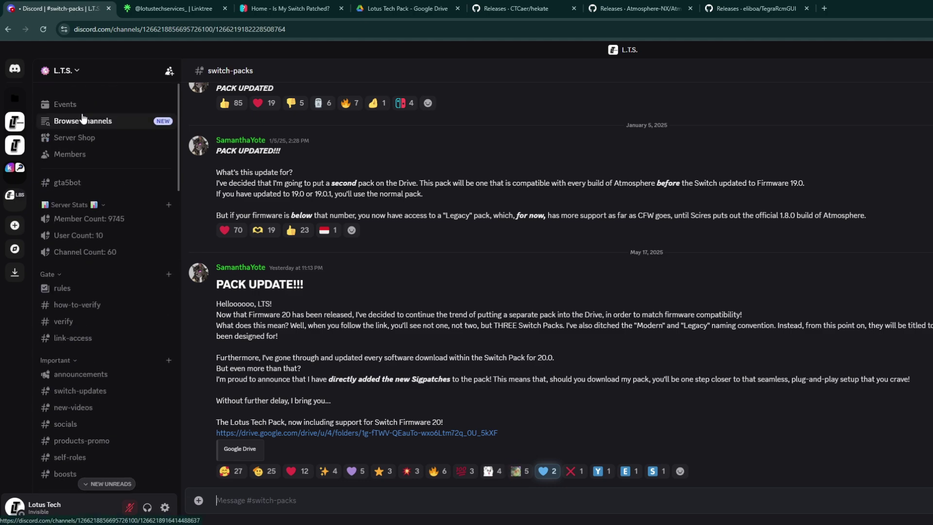
{"action": "scroll", "coordinate": [83, 116], "scroll_direction": "down", "scroll_amount": 3}
{"action": "scroll", "coordinate": [84, 127], "scroll_direction": "down", "scroll_amount": 7}
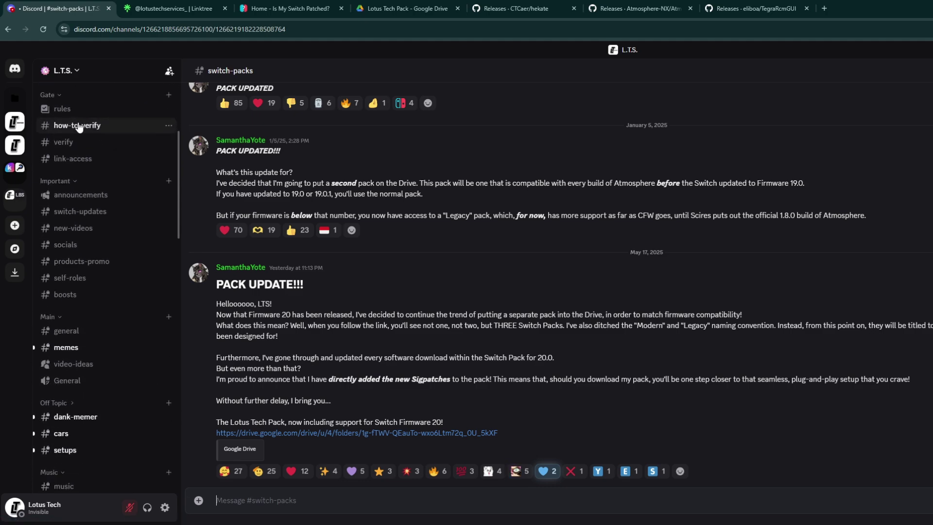
{"action": "scroll", "coordinate": [89, 156], "scroll_direction": "down", "scroll_amount": 6}
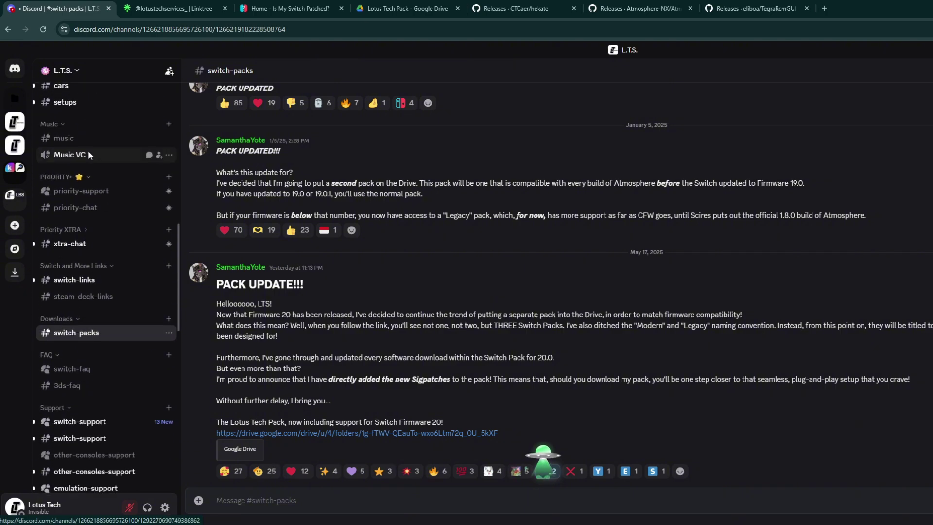
{"action": "scroll", "coordinate": [87, 175], "scroll_direction": "down", "scroll_amount": 8}
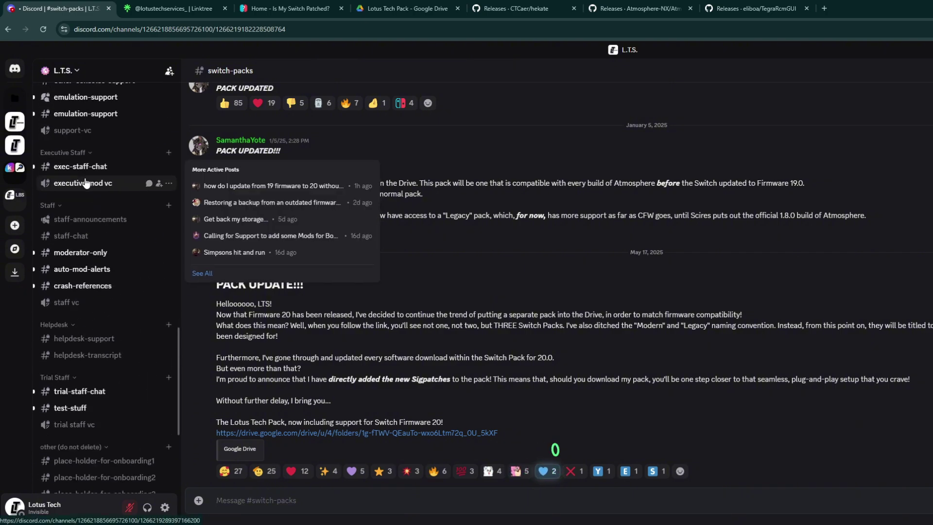
{"action": "scroll", "coordinate": [88, 197], "scroll_direction": "up", "scroll_amount": 9}
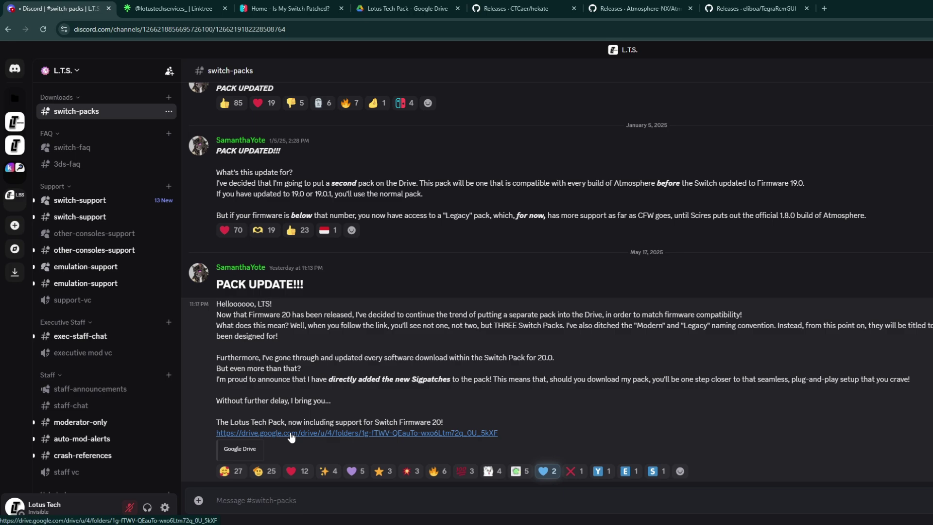
- Open the Google Drive folder linked in the latest switch-packs post and close the Linktree and duplicate Drive pages
{"action": "left_click", "coordinate": [291, 435]}
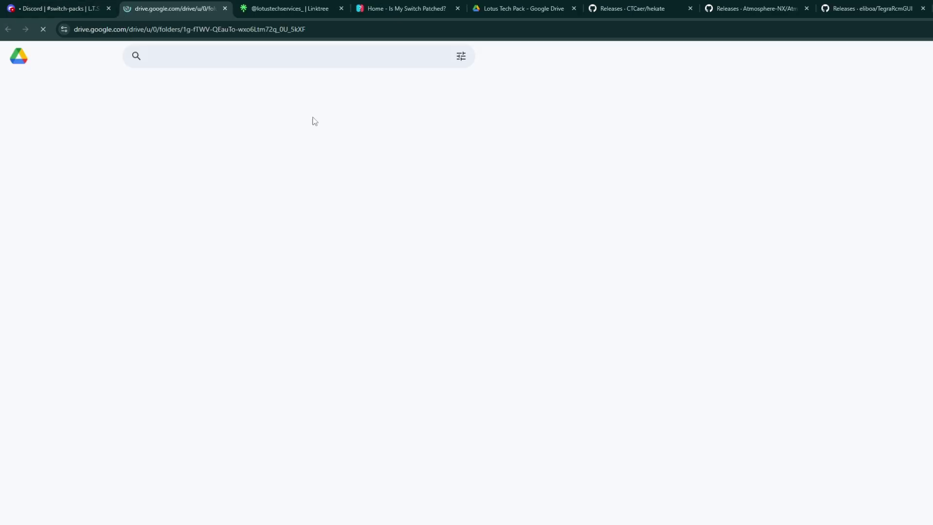
{"action": "left_click", "coordinate": [341, 9]}
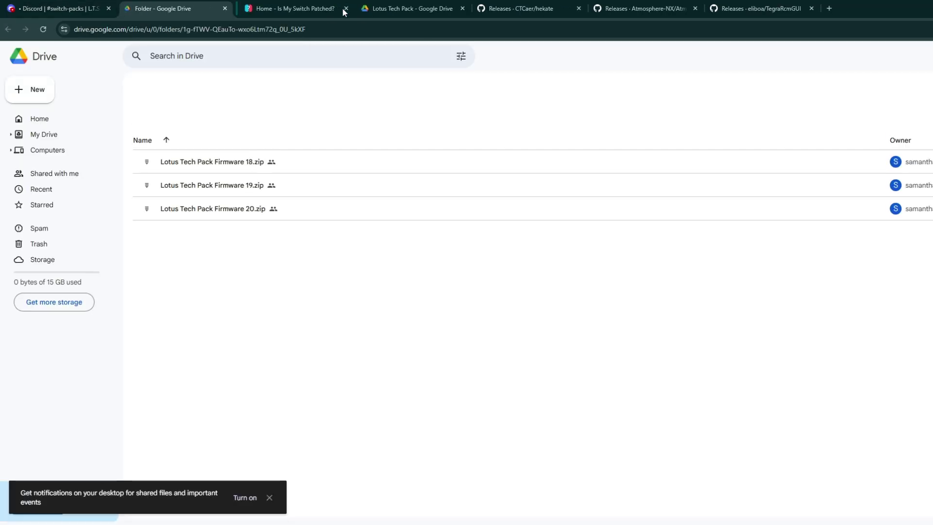
{"action": "left_click", "coordinate": [458, 8]}
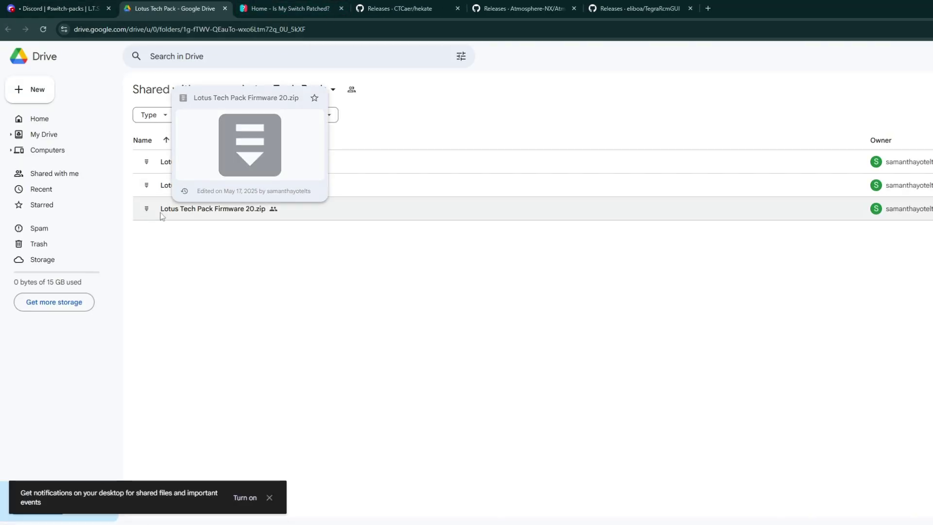
- Download Lotus Tech Pack Firmware 20.zip from the shared Drive folder, proceeding without the virus scan
{"action": "left_click", "coordinate": [152, 214]}
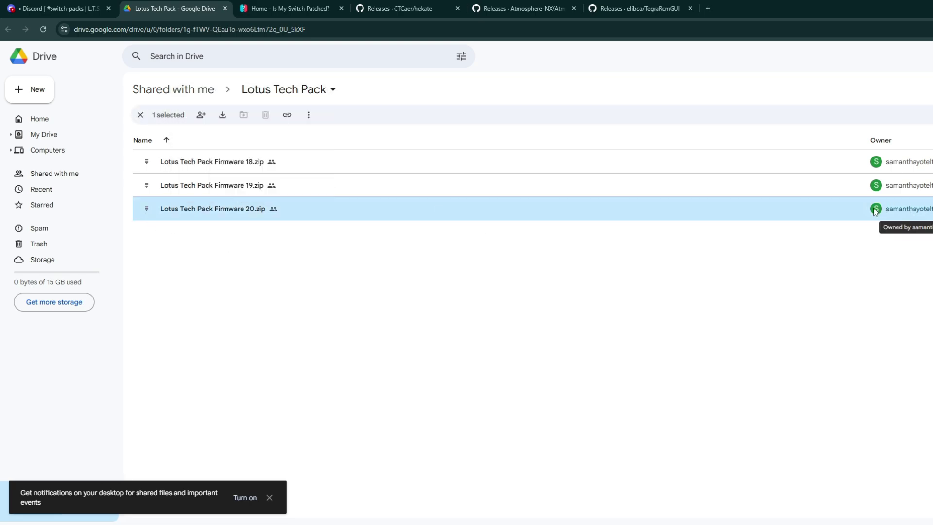
{"action": "left_click", "coordinate": [526, 5]}
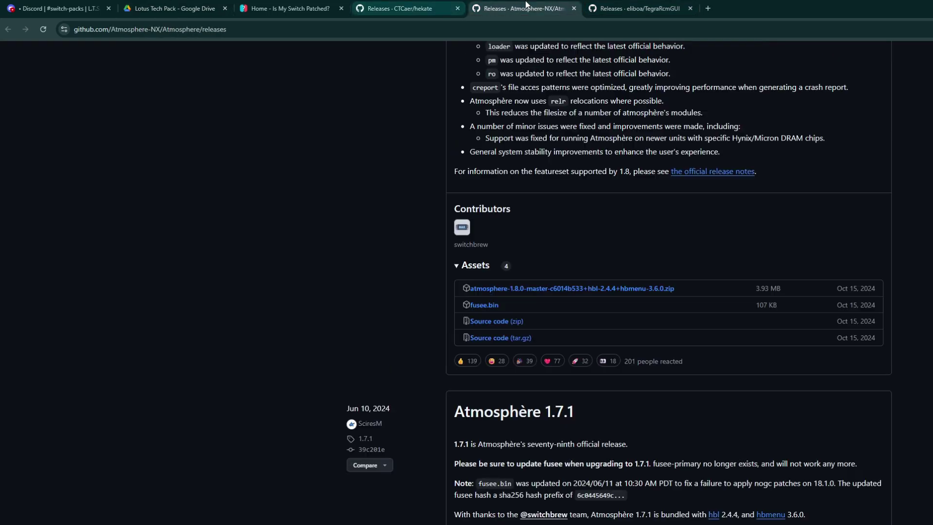
{"action": "left_click", "coordinate": [636, 9]}
{"action": "left_click", "coordinate": [152, 2]}
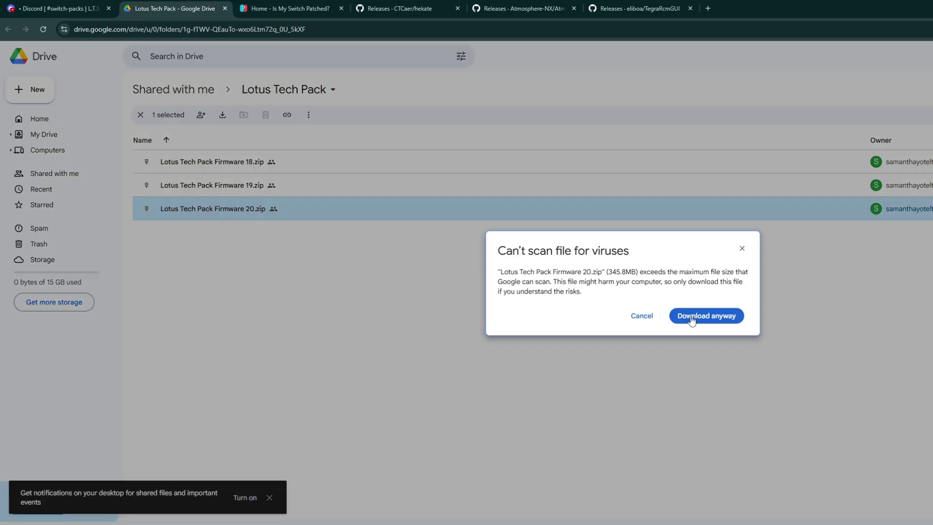
{"action": "left_click", "coordinate": [692, 318]}
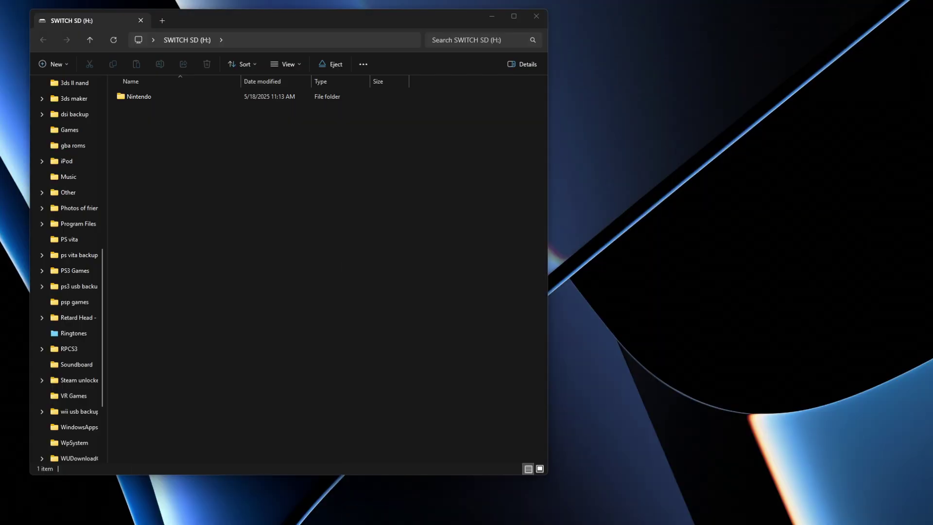
- Open the Downloads folder in a separate window and arrange it beside the SWITCH SD (H:) window
{"action": "left_click_drag", "start_coordinate": [256, 7], "coordinate": [627, 20]}
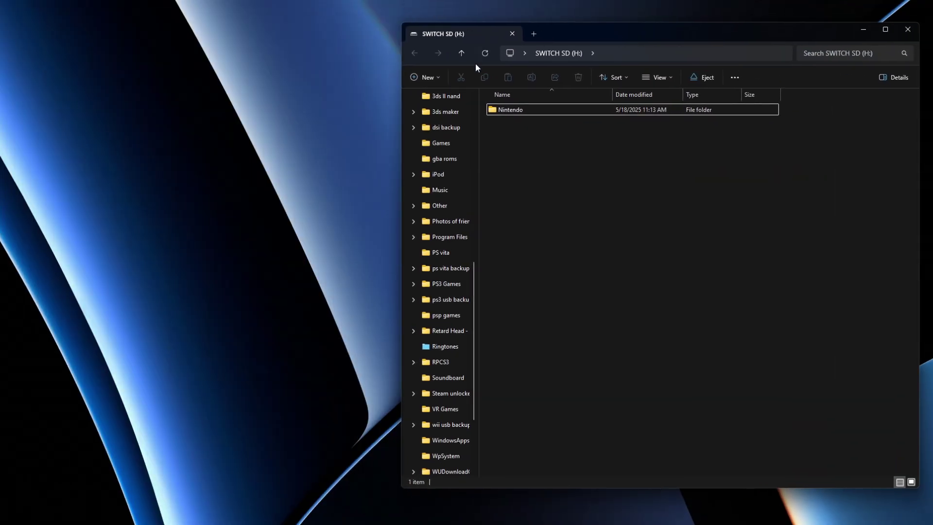
{"action": "scroll", "coordinate": [414, 137], "scroll_direction": "up", "scroll_amount": 6}
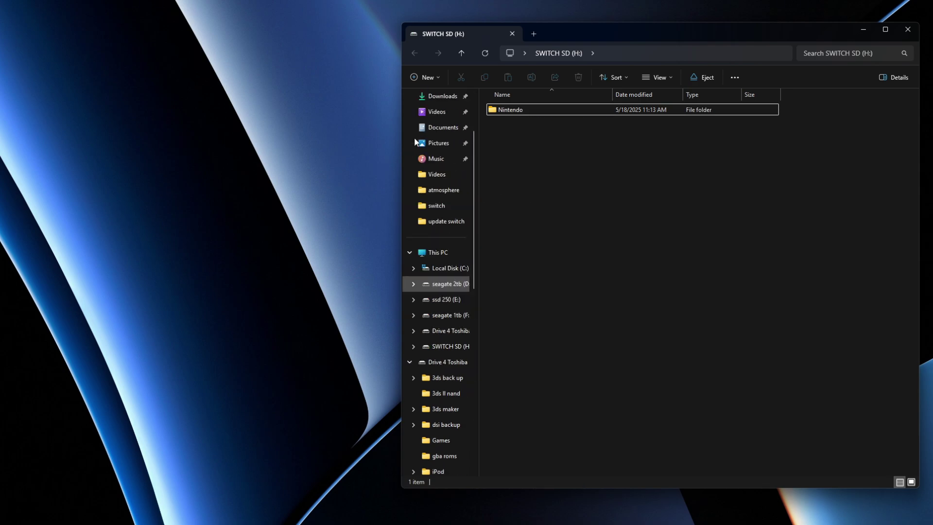
{"action": "right_click", "coordinate": [433, 97]}
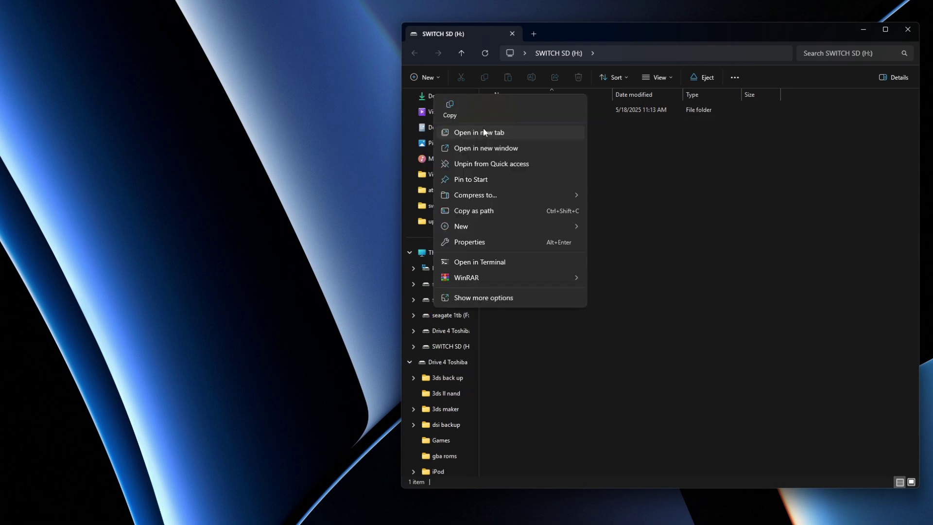
{"action": "left_click", "coordinate": [495, 146]}
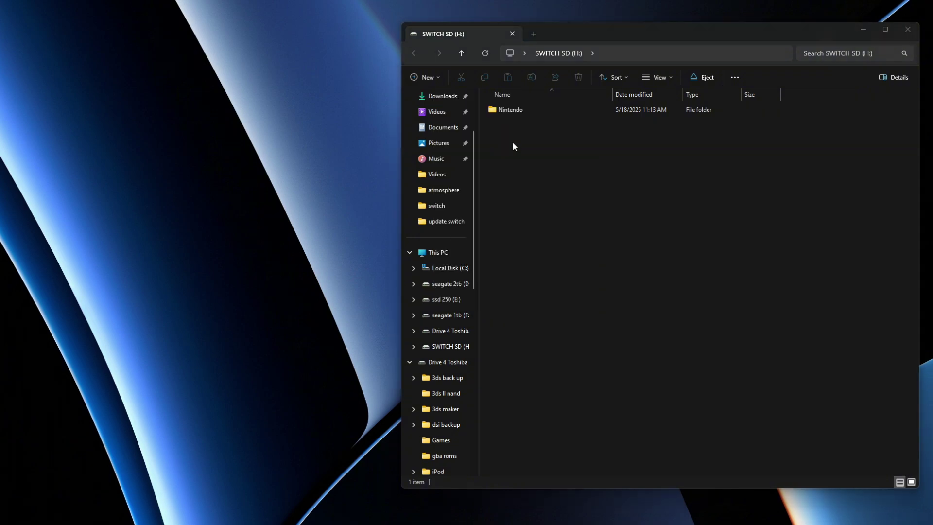
{"action": "left_click_drag", "start_coordinate": [581, 43], "coordinate": [286, 65]}
{"action": "left_click_drag", "start_coordinate": [652, 32], "coordinate": [871, 35]}
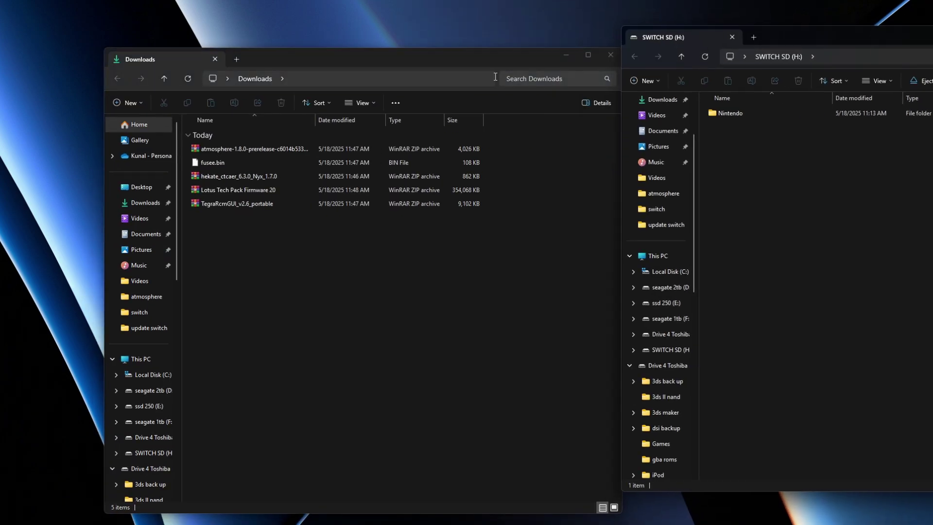
{"action": "left_click_drag", "start_coordinate": [428, 65], "coordinate": [343, 52]}
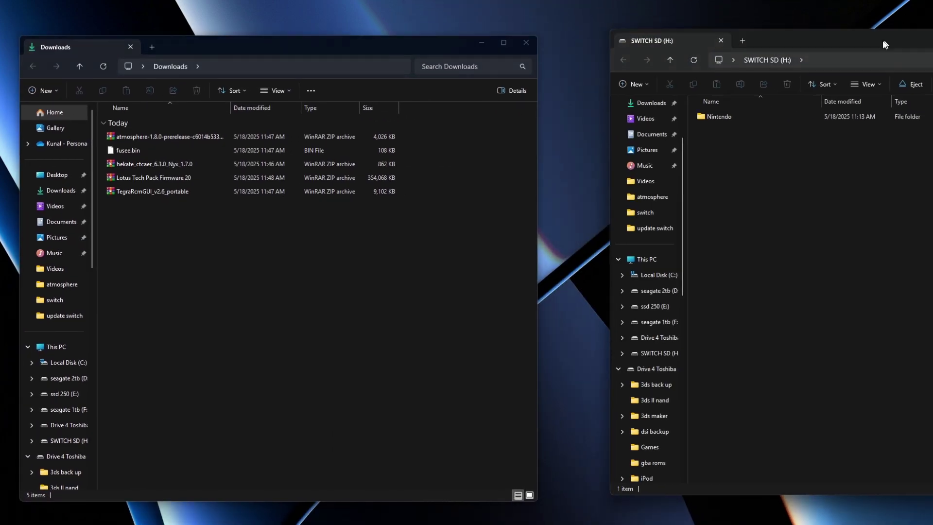
{"action": "left_click_drag", "start_coordinate": [893, 38], "coordinate": [767, 49]}
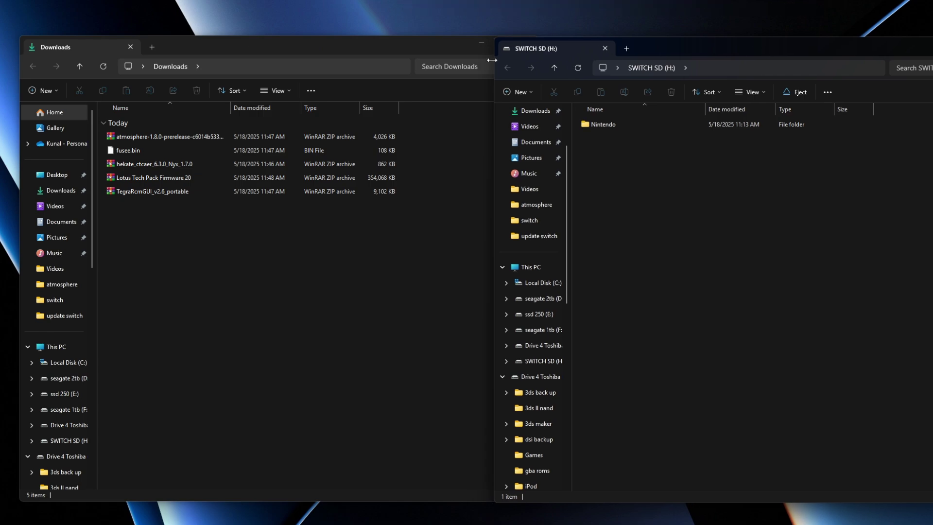
- Extract the atmosphere-1.8.0-prerelease and hekate_ctcaer_6.3.0_Nyx_1.7.0 archives in Downloads into their own folders with WinRAR
{"action": "left_click", "coordinate": [182, 236]}
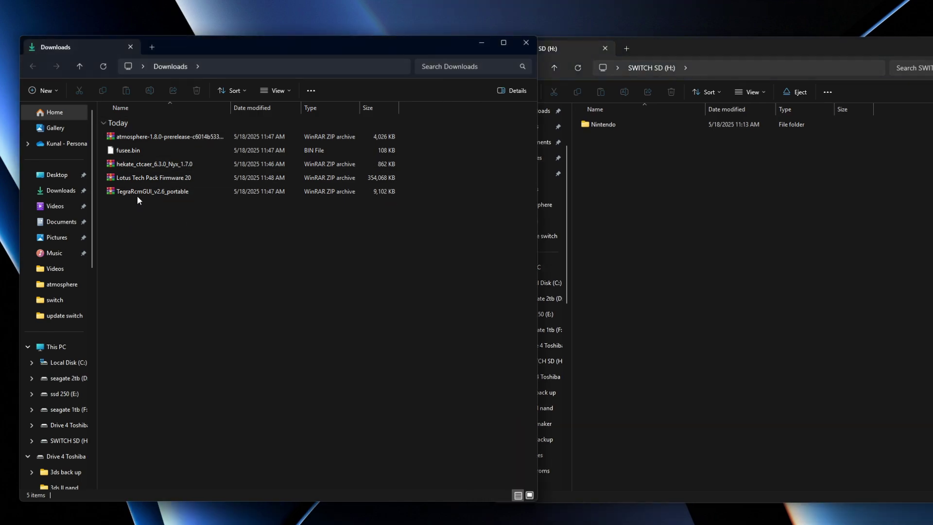
{"action": "right_click", "coordinate": [124, 139]}
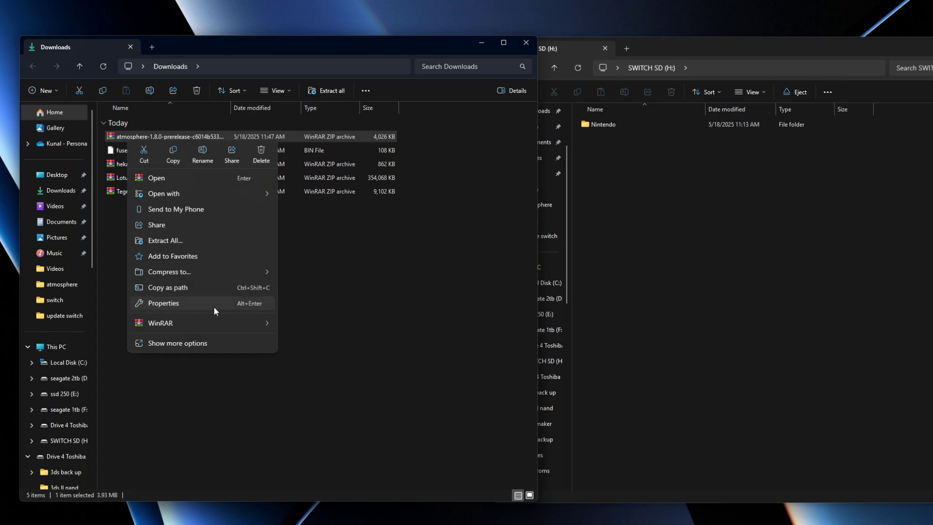
{"action": "mouse_move", "coordinate": [221, 322]}
{"action": "left_click", "coordinate": [308, 356]}
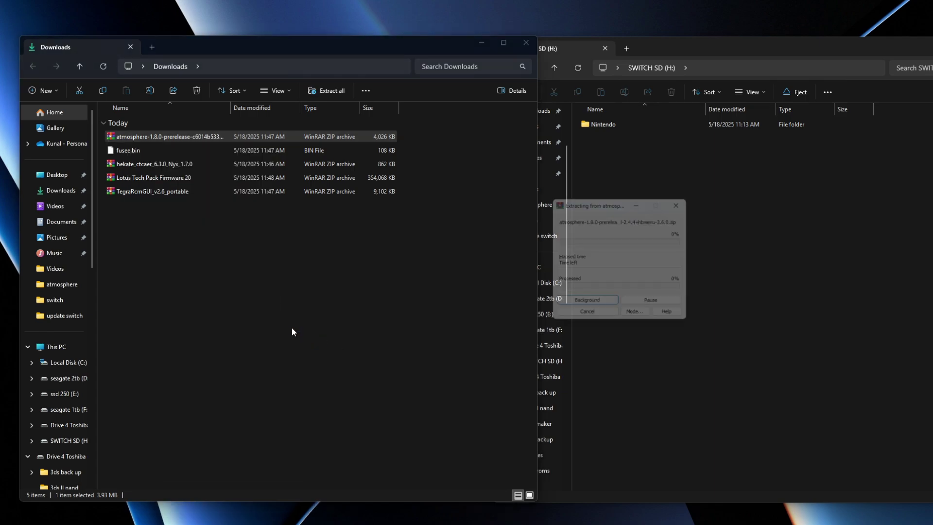
{"action": "right_click", "coordinate": [150, 166]}
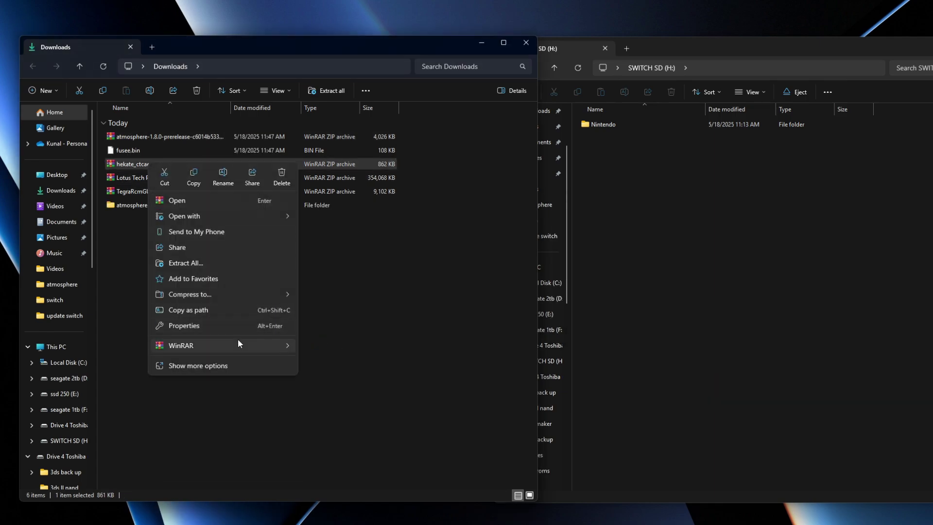
{"action": "mouse_move", "coordinate": [238, 343]}
{"action": "left_click", "coordinate": [330, 376]}
- Extract the Lotus Tech Pack Firmware 20 and TegraRcmGUI_v2.6_portable archives into their own folders with WinRAR
{"action": "left_click", "coordinate": [162, 180]}
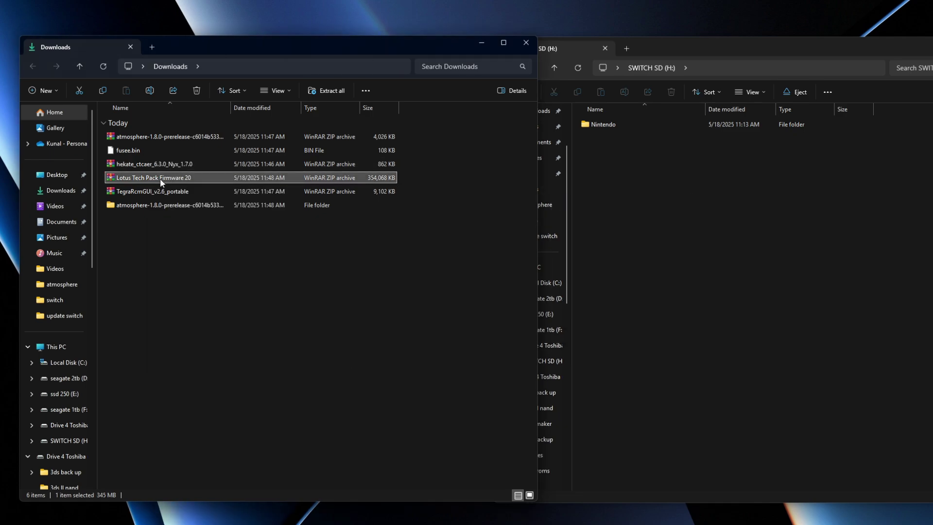
{"action": "right_click", "coordinate": [162, 181]}
{"action": "mouse_move", "coordinate": [238, 363]}
{"action": "left_click", "coordinate": [339, 395]}
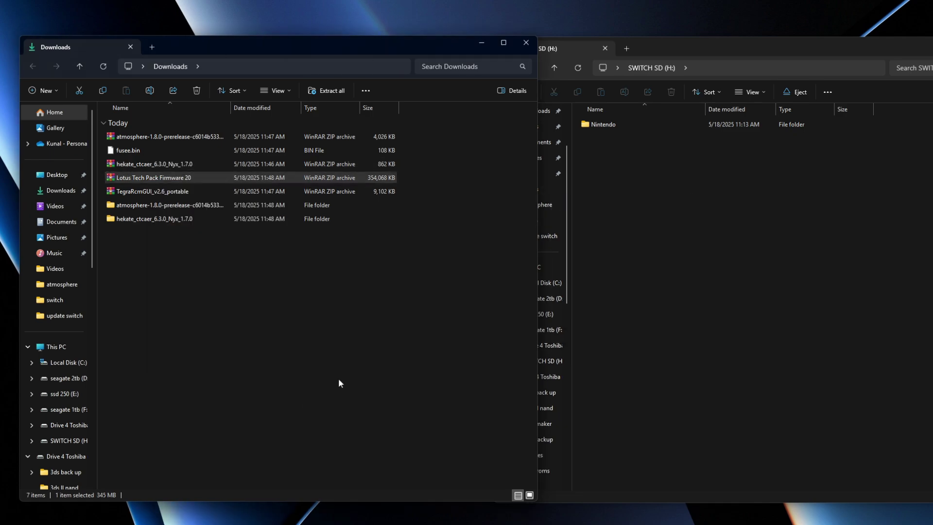
{"action": "left_click", "coordinate": [162, 191]}
{"action": "right_click", "coordinate": [162, 191]}
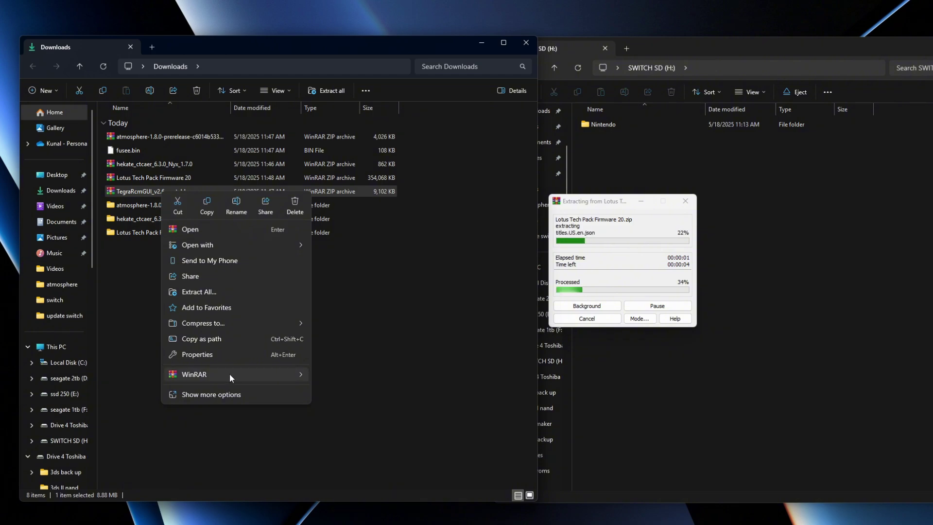
{"action": "mouse_move", "coordinate": [229, 374]}
{"action": "left_click", "coordinate": [359, 406]}
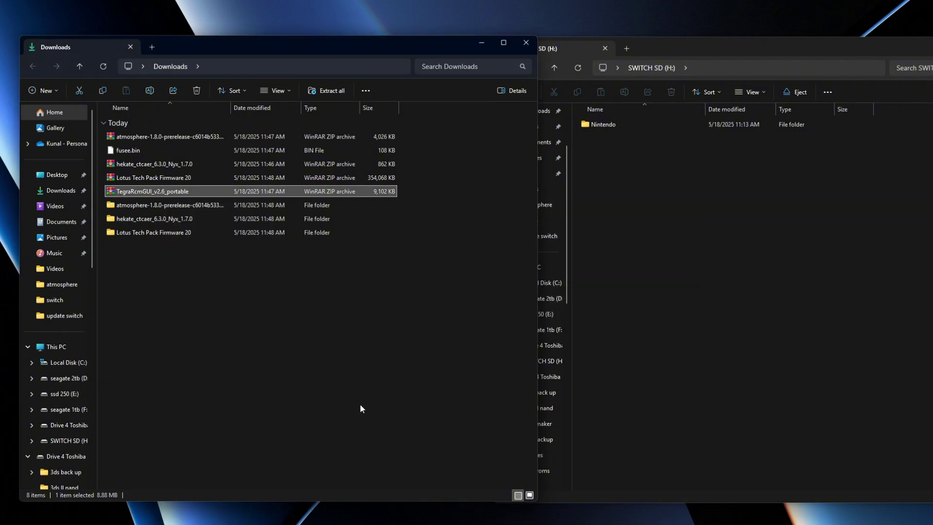
- Delete the atmosphere, hekate, Lotus Tech Pack Firmware 20 and TegraRcmGUI_v2.6_portable ZIP archives from Downloads, keeping the extracted folders
{"action": "left_click", "coordinate": [327, 401]}
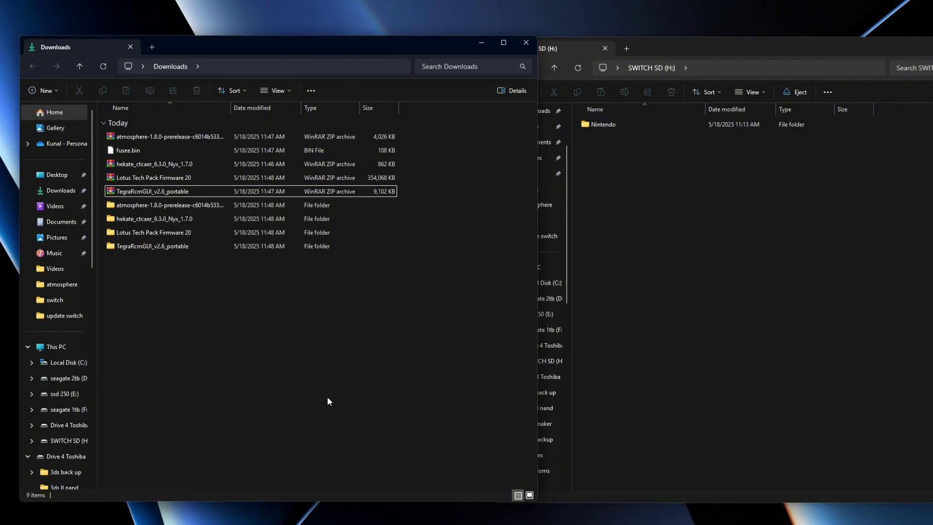
{"action": "left_click", "coordinate": [107, 136]}
{"action": "left_click", "coordinate": [197, 90]}
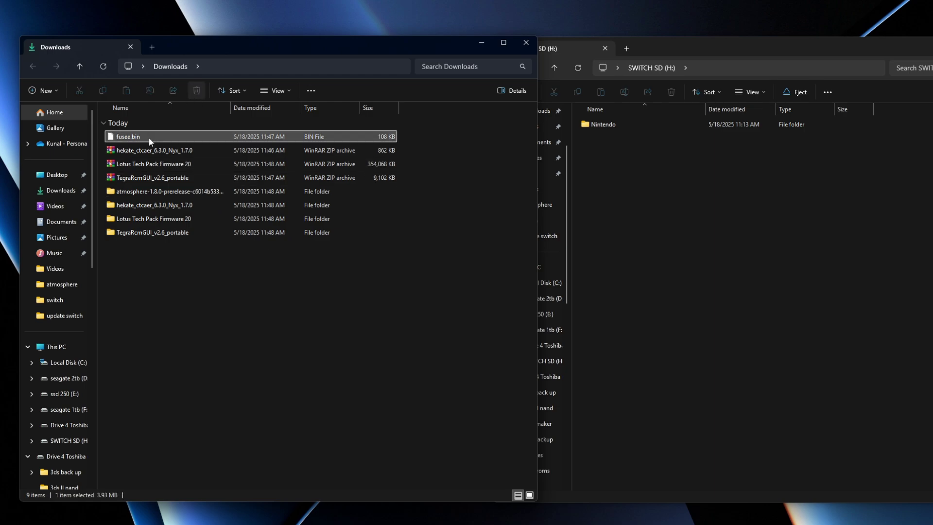
{"action": "left_click", "coordinate": [149, 151]}
{"action": "left_click", "coordinate": [196, 90]}
{"action": "left_click", "coordinate": [193, 92]}
{"action": "left_click", "coordinate": [164, 149]}
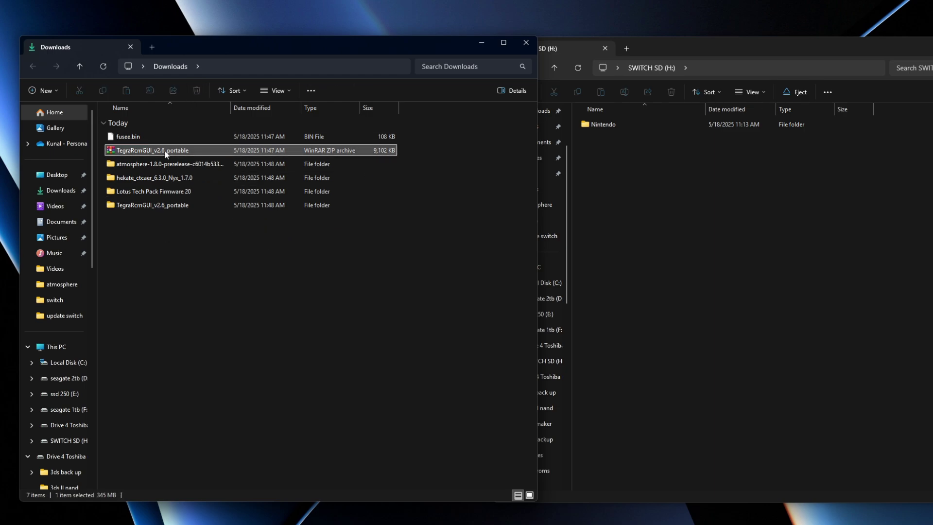
{"action": "left_click", "coordinate": [174, 151]}
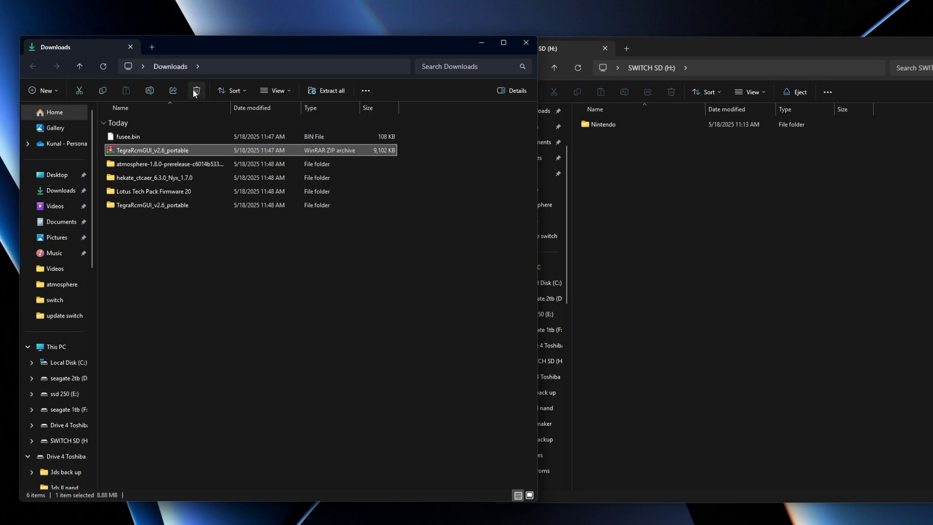
{"action": "left_click", "coordinate": [196, 90]}
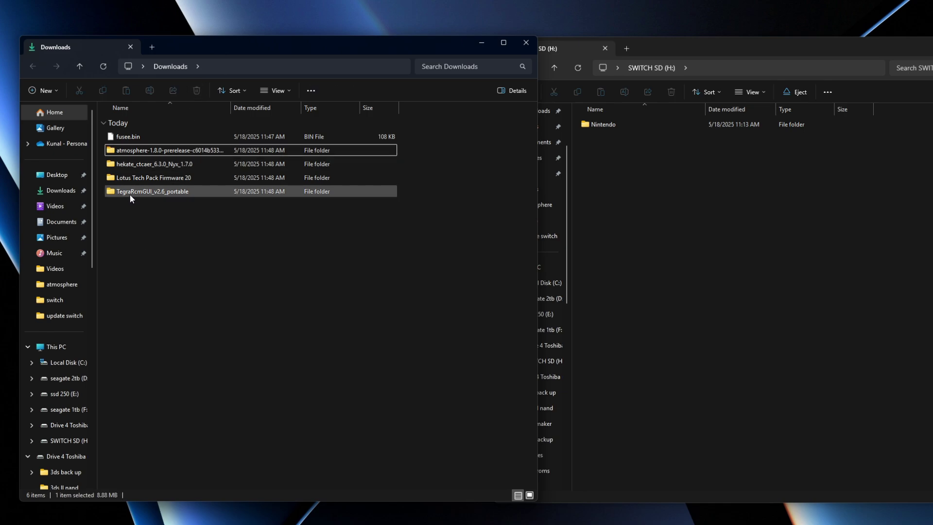
- Copy hbmenu.nro and the atmosphere and switch folders from the extracted atmosphere-1.8.0-prerelease folder to SWITCH SD (H:)
{"action": "double_click", "coordinate": [137, 153]}
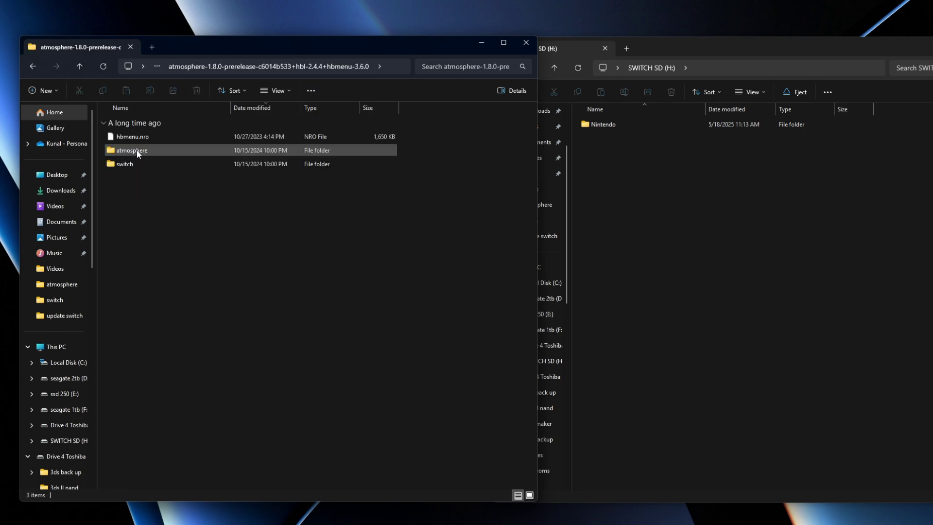
{"action": "left_click_drag", "start_coordinate": [155, 245], "coordinate": [610, 211]}
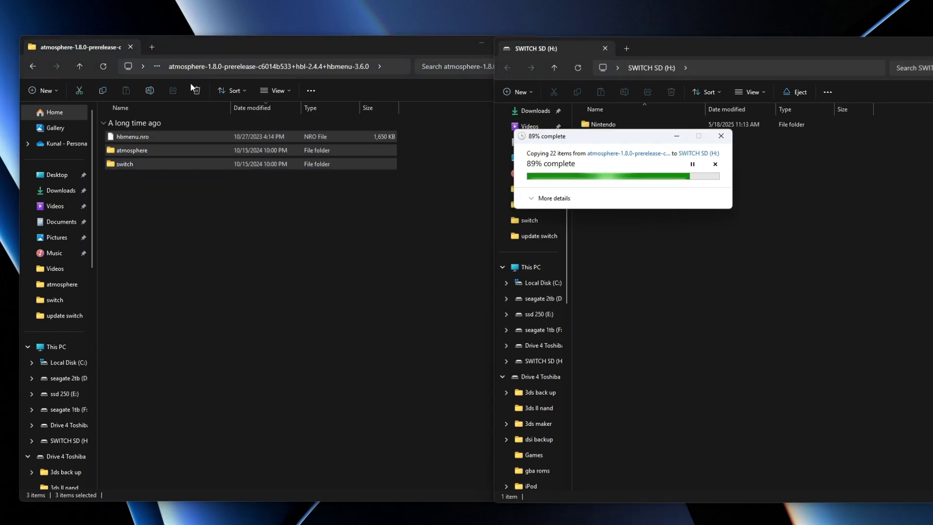
{"action": "left_click", "coordinate": [35, 64]}
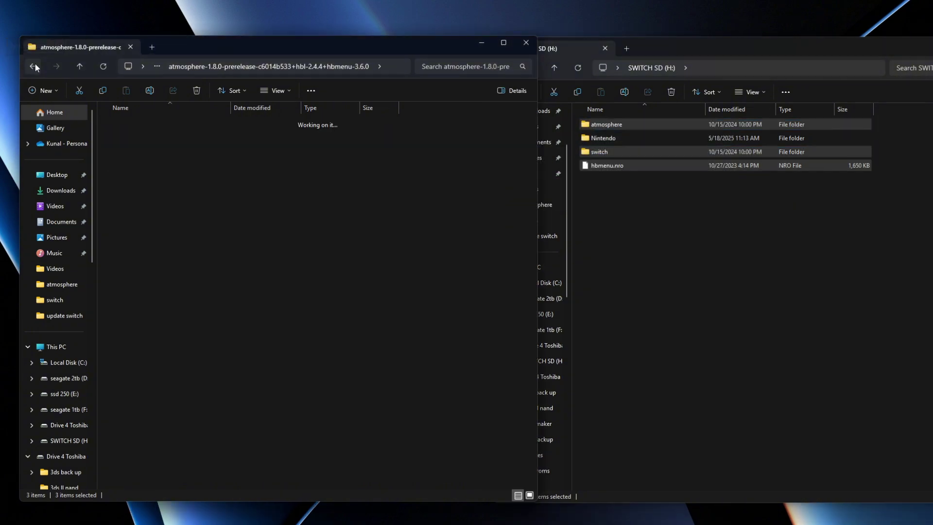
- Copy hekate_ctcaer_6.3.0.bin and the bootloader folder from the extracted hekate folder to SWITCH SD (H:), then return to Downloads
{"action": "double_click", "coordinate": [132, 151]}
{"action": "left_click_drag", "start_coordinate": [159, 252], "coordinate": [666, 219]}
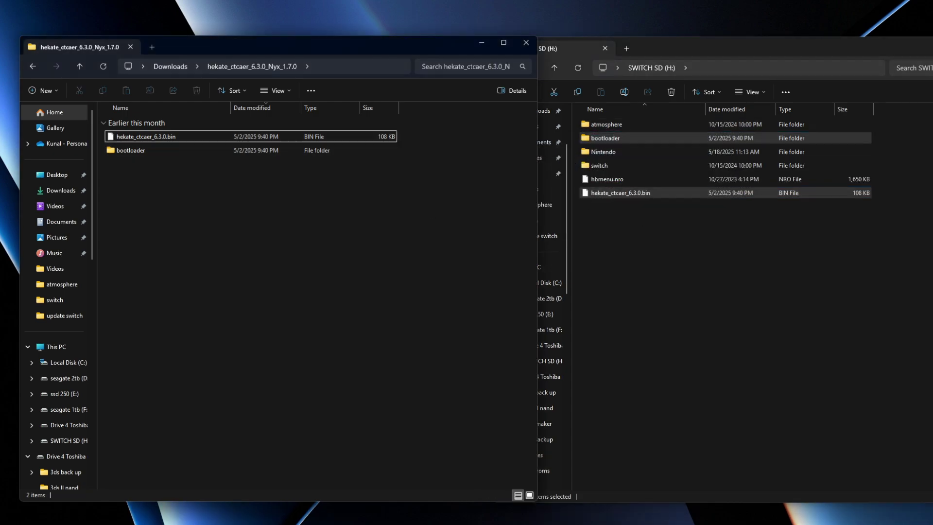
{"action": "left_click", "coordinate": [36, 65]}
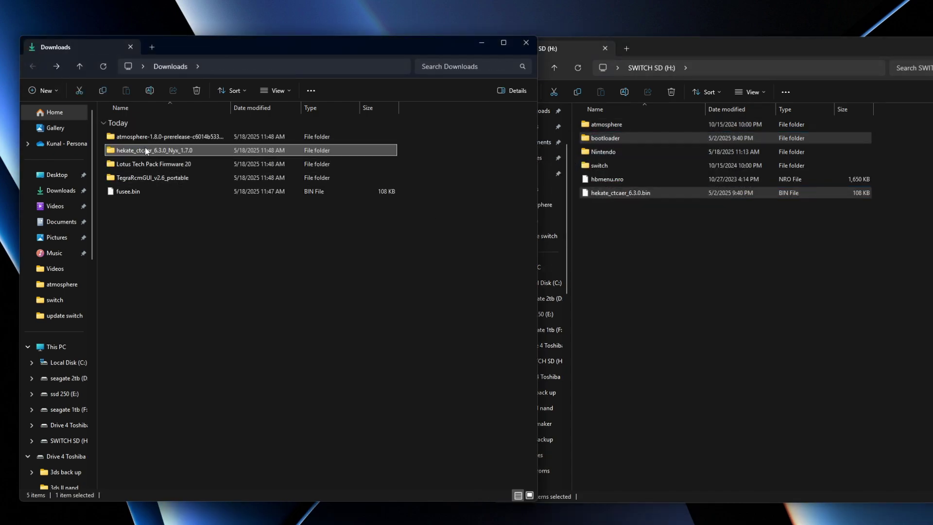
- Copy fusee.bin from Downloads to the root of SWITCH SD (H:) and into its bootloader\payloads folder
{"action": "left_click_drag", "start_coordinate": [150, 190], "coordinate": [242, 192]}
{"action": "left_click_drag", "start_coordinate": [348, 190], "coordinate": [669, 237]}
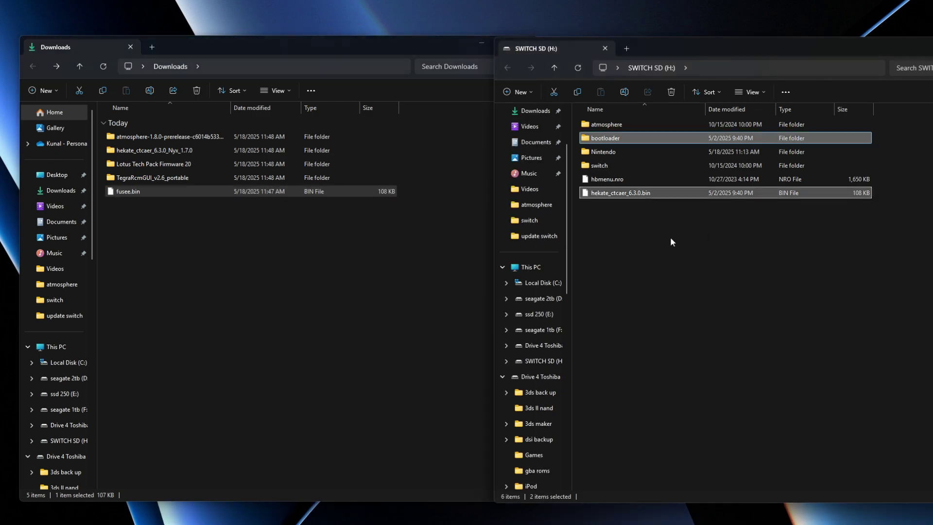
{"action": "double_click", "coordinate": [610, 140]}
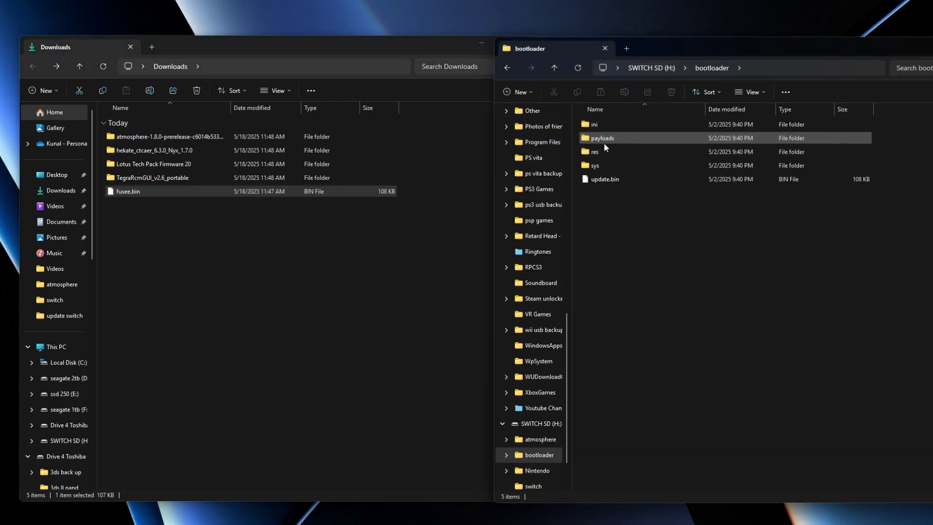
{"action": "double_click", "coordinate": [602, 140]}
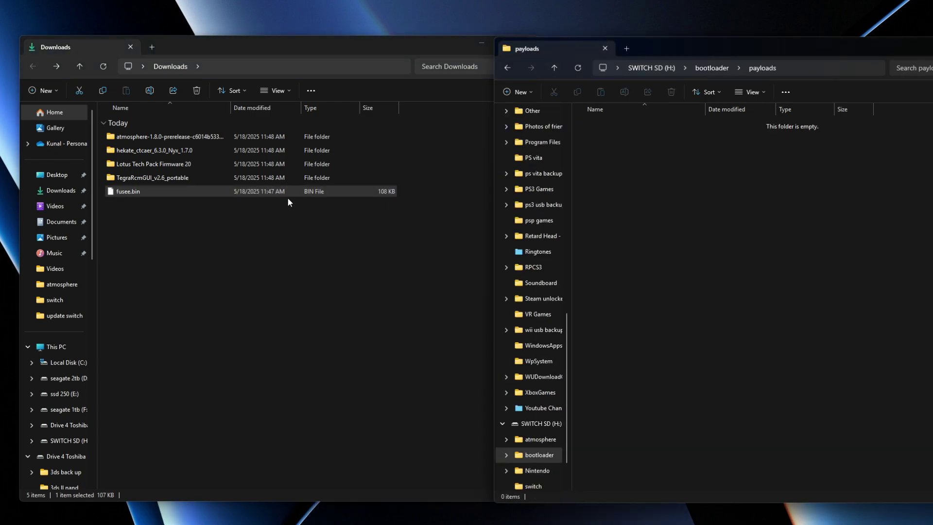
{"action": "left_click_drag", "start_coordinate": [287, 195], "coordinate": [650, 179]}
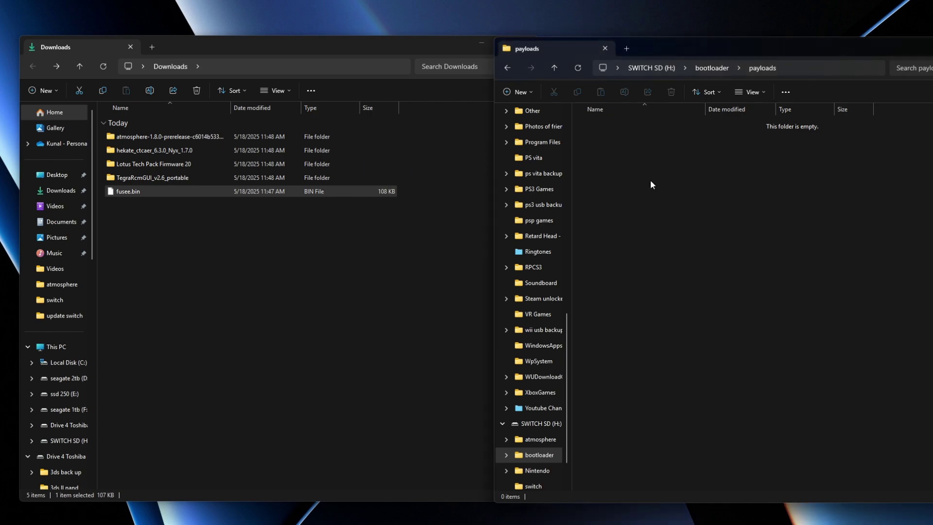
{"action": "left_click", "coordinate": [507, 68]}
{"action": "left_click", "coordinate": [504, 66]}
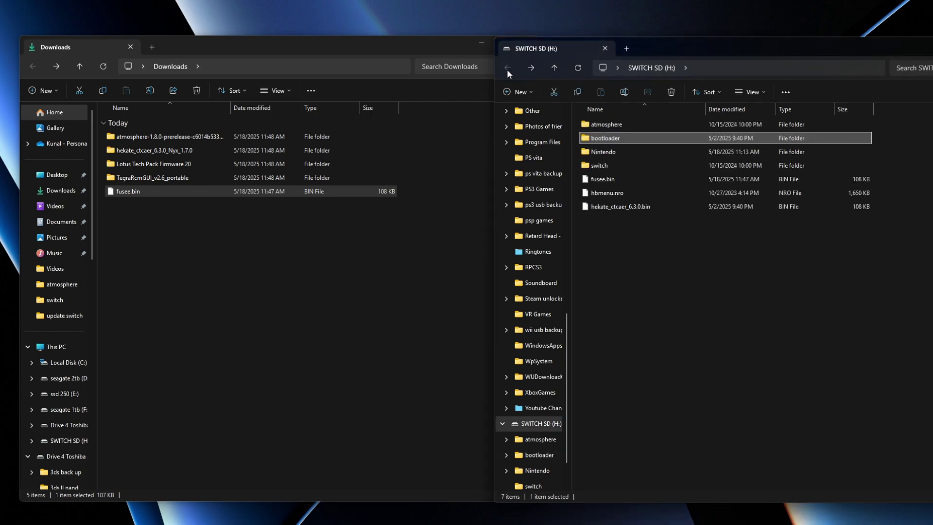
{"action": "left_click", "coordinate": [669, 248]}
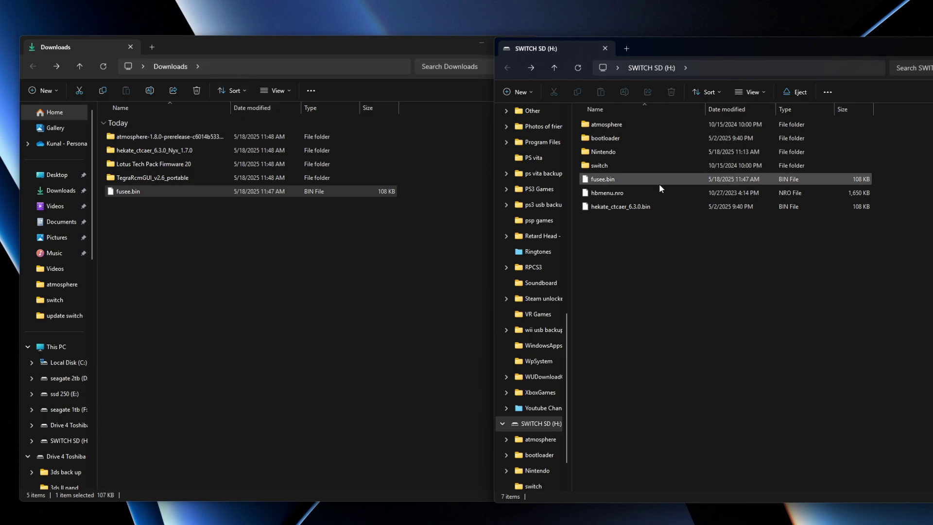
- Open the Lotus Tech Pack (Firmware 20) folder and look through the contents of its switch subfolder
{"action": "left_click", "coordinate": [203, 169]}
{"action": "double_click", "coordinate": [203, 165]}
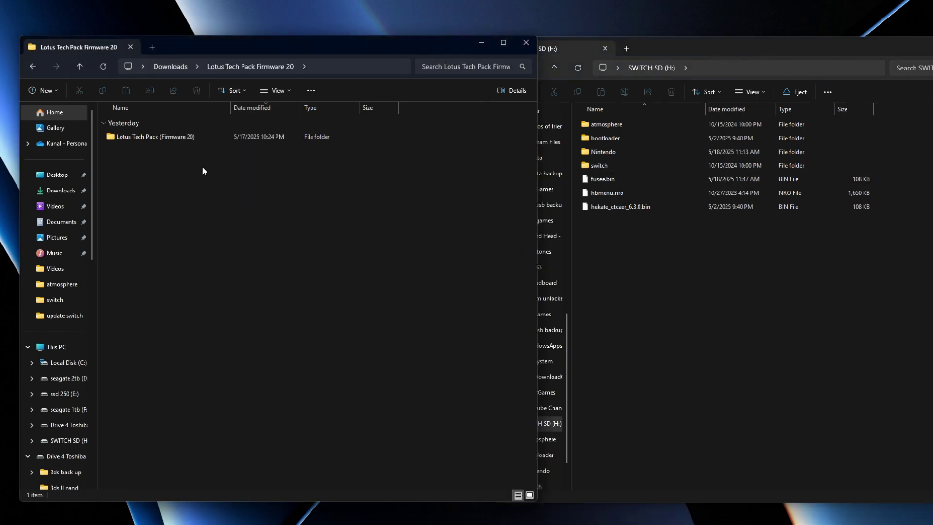
{"action": "double_click", "coordinate": [167, 138]}
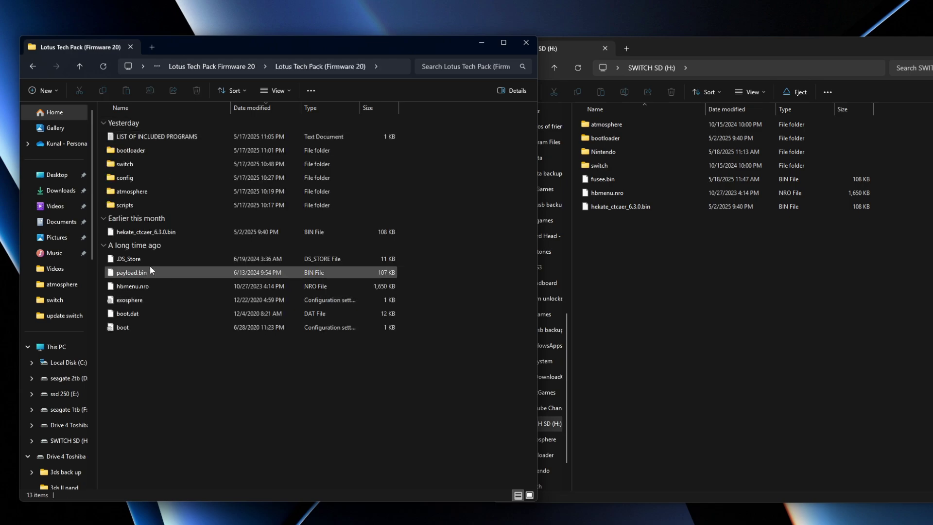
{"action": "double_click", "coordinate": [147, 164]}
{"action": "scroll", "coordinate": [150, 194], "scroll_direction": "down", "scroll_amount": 3}
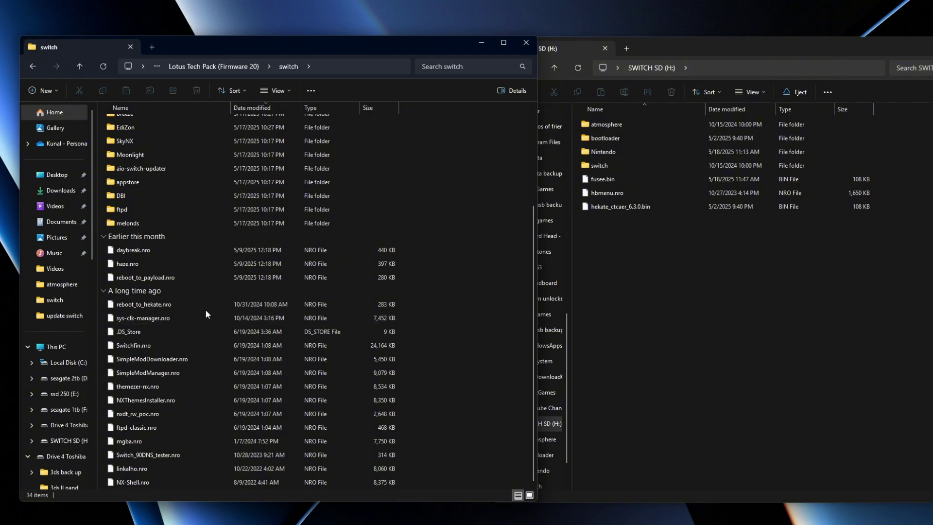
{"action": "scroll", "coordinate": [205, 309], "scroll_direction": "up", "scroll_amount": 3}
{"action": "left_click", "coordinate": [32, 65]}
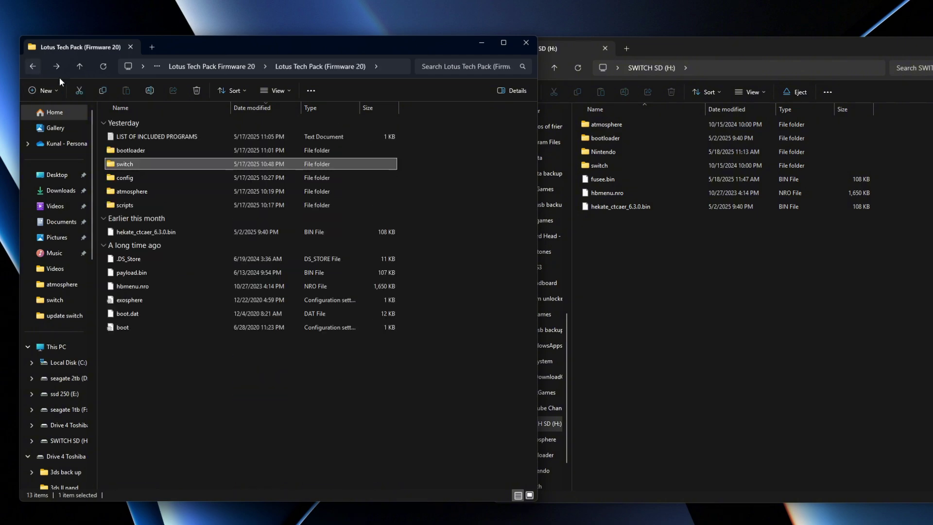
- Open the LIST OF INCLUDED PROGRAMS text file, read through its whole contents and close it
{"action": "left_click", "coordinate": [174, 137]}
{"action": "double_click", "coordinate": [174, 138]}
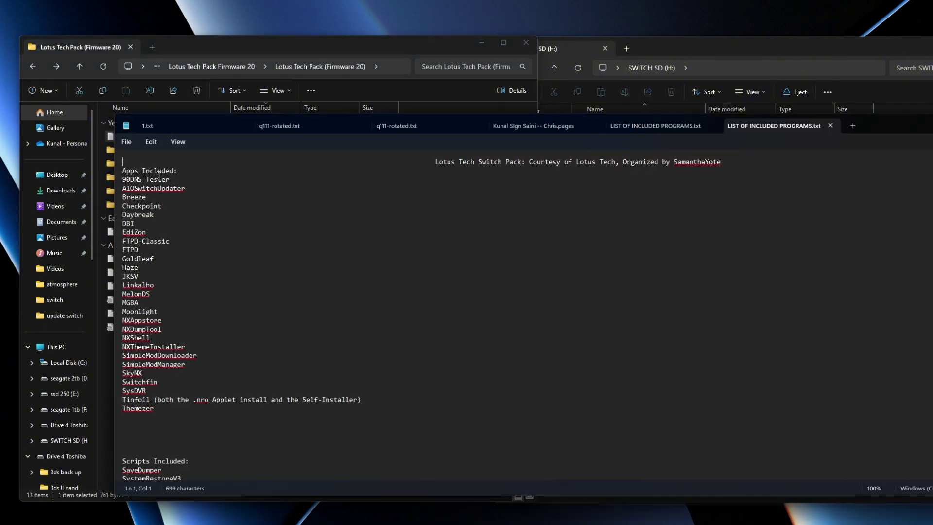
{"action": "left_click_drag", "start_coordinate": [176, 203], "coordinate": [184, 409]}
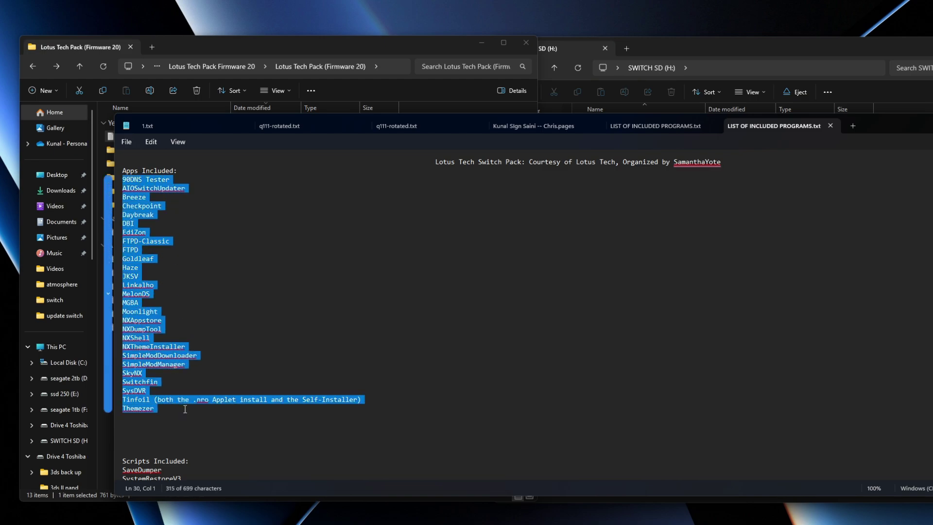
{"action": "left_click", "coordinate": [185, 413]}
{"action": "scroll", "coordinate": [150, 401], "scroll_direction": "down", "scroll_amount": 9}
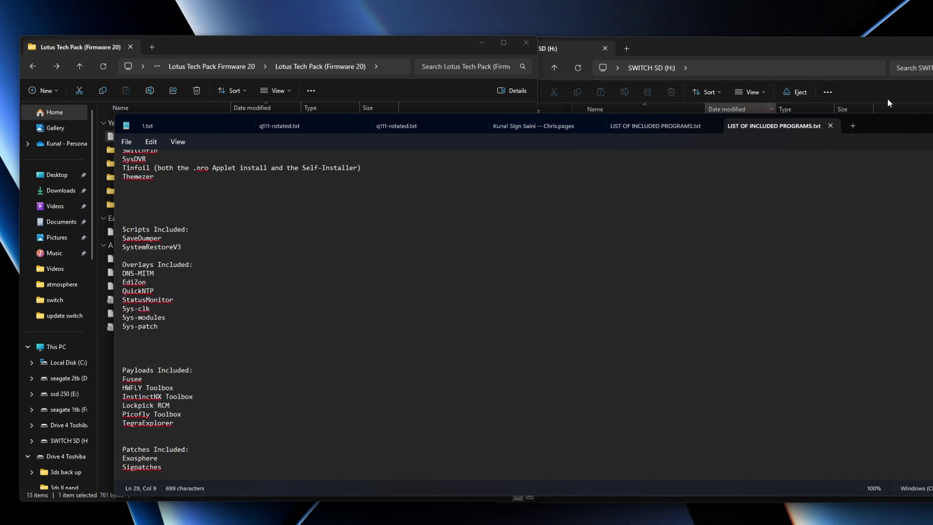
{"action": "scroll", "coordinate": [534, 262], "scroll_direction": "up", "scroll_amount": 9}
{"action": "key", "text": "alt+F4"}
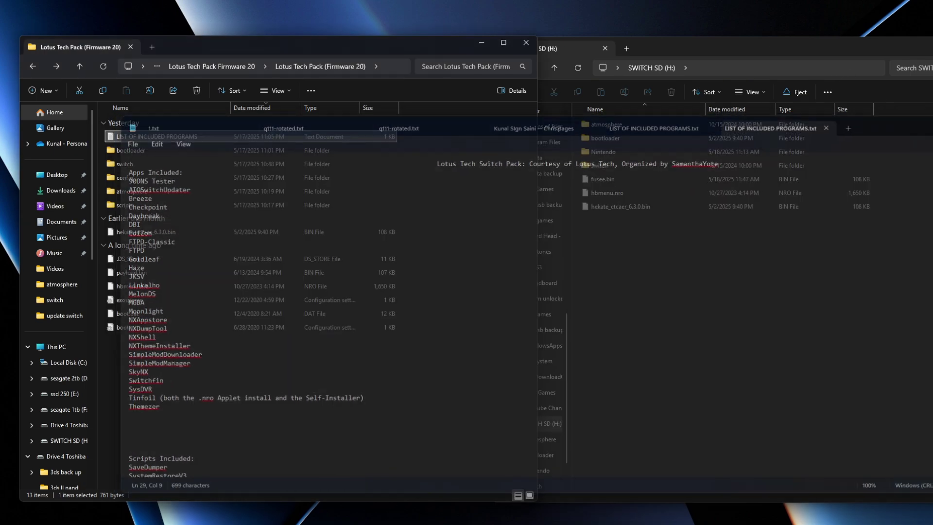
- Copy everything except the LIST OF INCLUDED PROGRAMS file from Lotus Tech Pack (Firmware 20) to SWITCH SD (H:), replacing files with the same names
{"action": "left_click", "coordinate": [33, 67]}
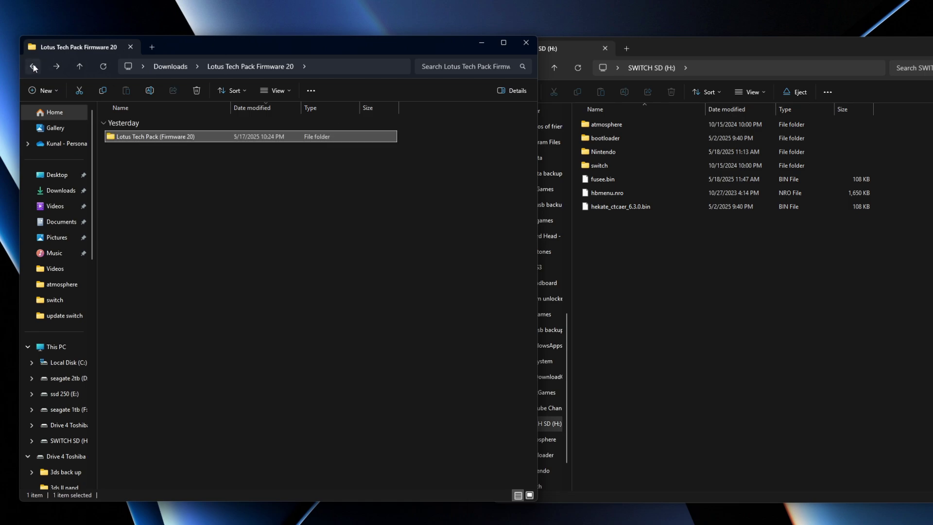
{"action": "double_click", "coordinate": [148, 135]}
{"action": "left_click_drag", "start_coordinate": [137, 369], "coordinate": [659, 277]}
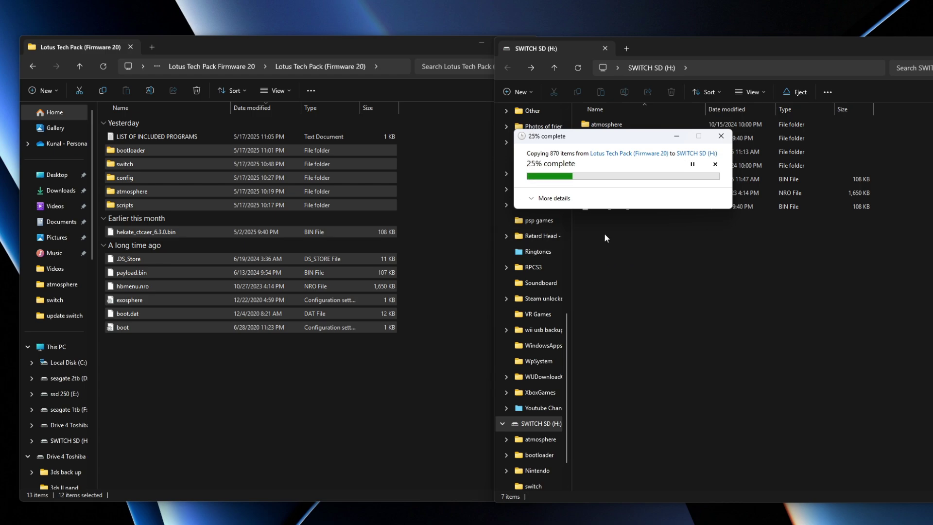
{"action": "left_click", "coordinate": [353, 430]}
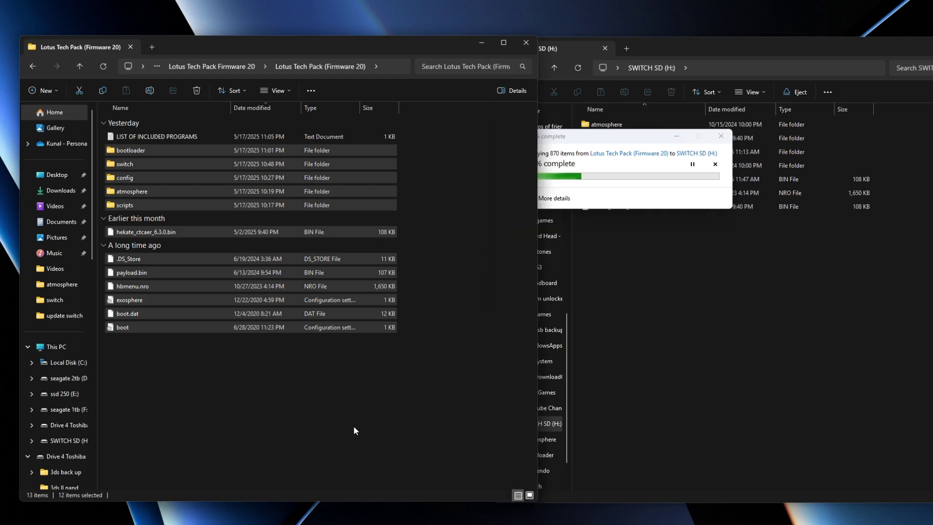
{"action": "left_click", "coordinate": [354, 430]}
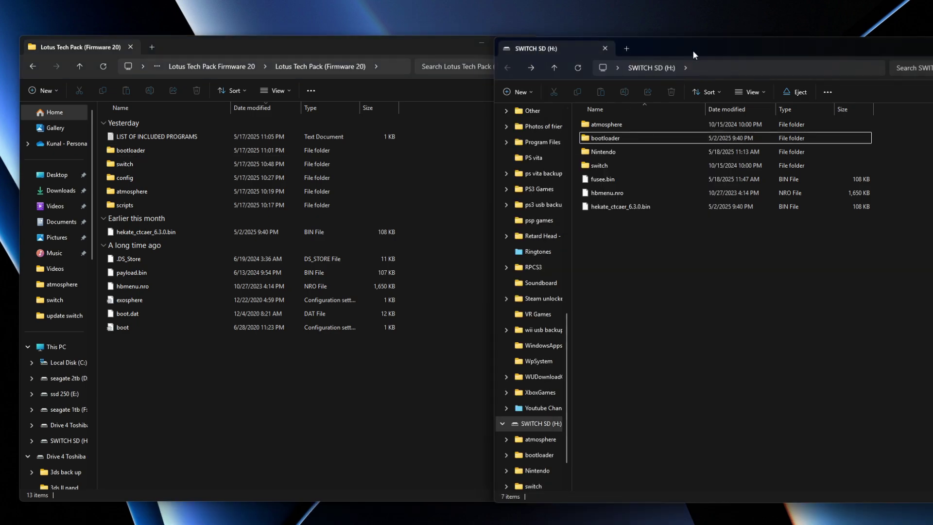
{"action": "left_click_drag", "start_coordinate": [787, 49], "coordinate": [930, 68]}
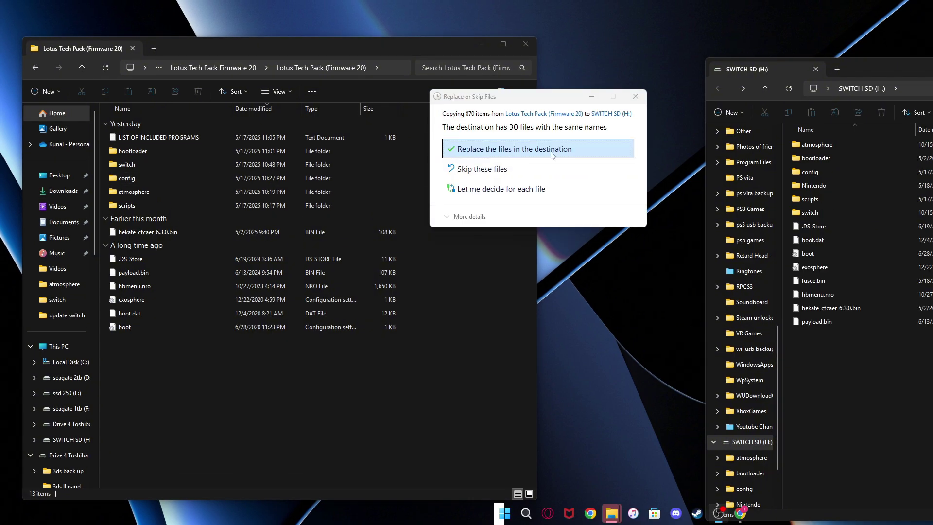
{"action": "left_click", "coordinate": [506, 148]}
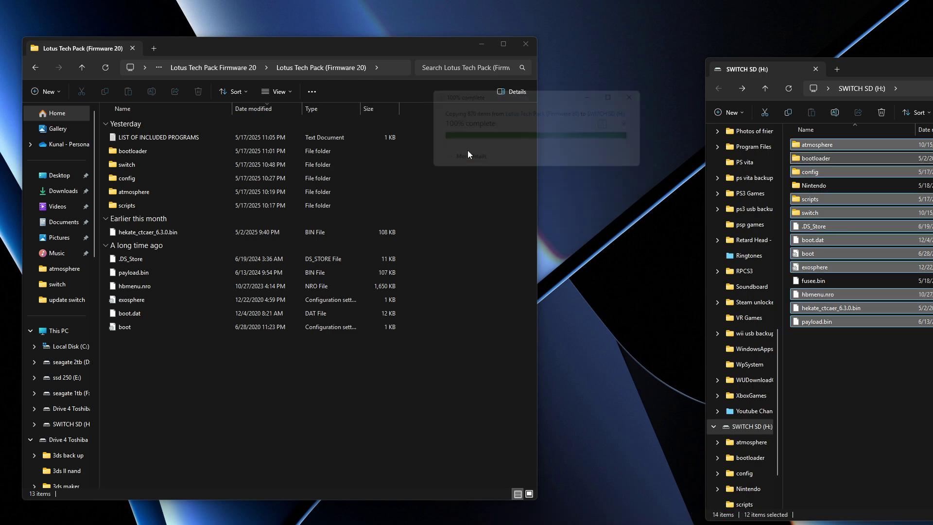
{"action": "left_click", "coordinate": [893, 101]}
{"action": "left_click_drag", "start_coordinate": [827, 63], "coordinate": [674, 63]}
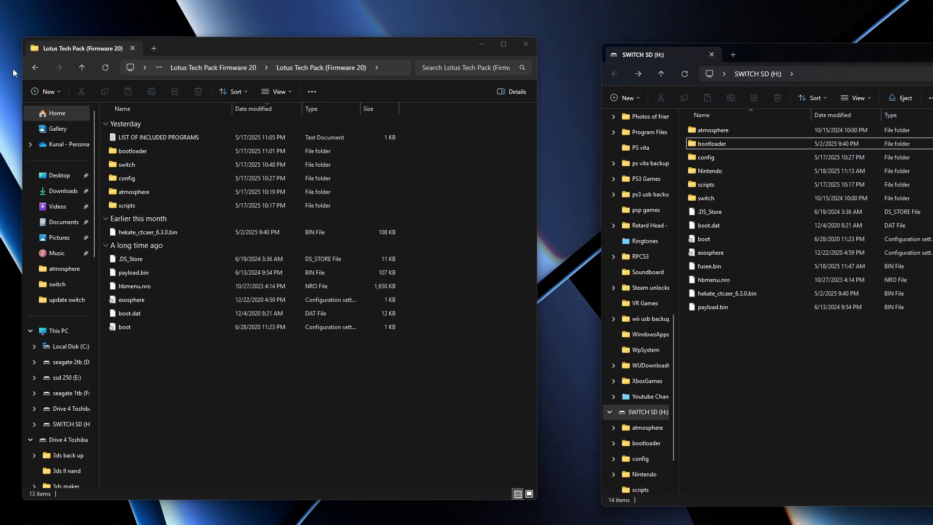
- Launch TegraRcmGUI from the extracted TegraRcmGUI_v2.6_portable folder in Downloads and place its window over the Explorer window showing that folder
{"action": "left_click", "coordinate": [35, 68]}
{"action": "left_click", "coordinate": [35, 68]}
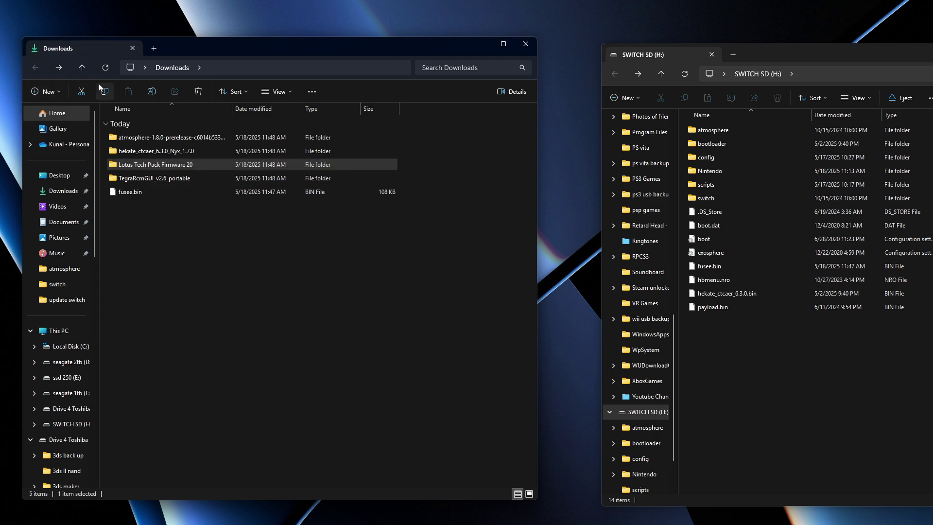
{"action": "double_click", "coordinate": [162, 177]}
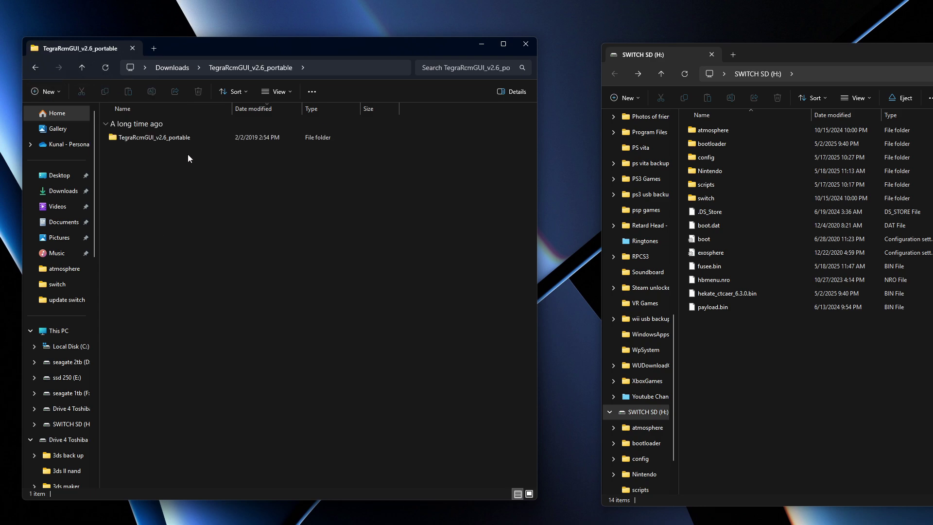
{"action": "double_click", "coordinate": [191, 141]}
{"action": "double_click", "coordinate": [174, 138]}
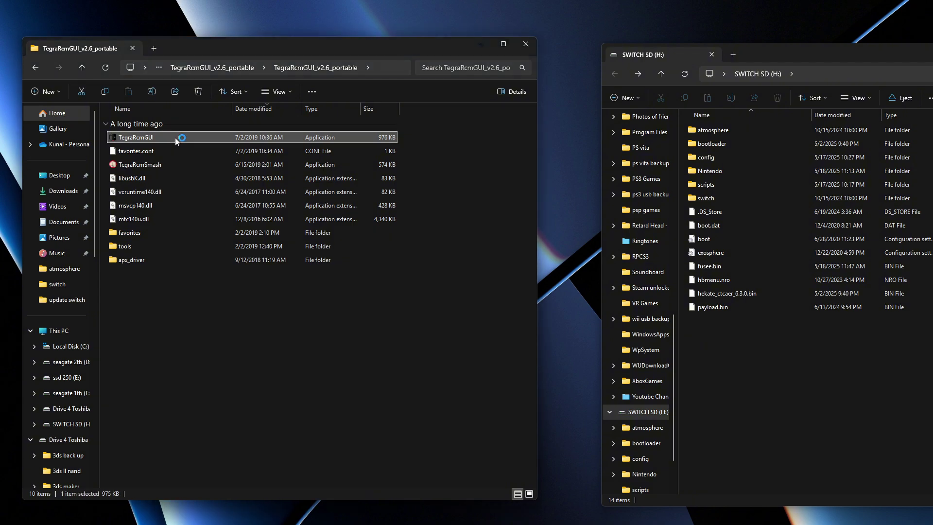
{"action": "left_click_drag", "start_coordinate": [607, 201], "coordinate": [263, 136]}
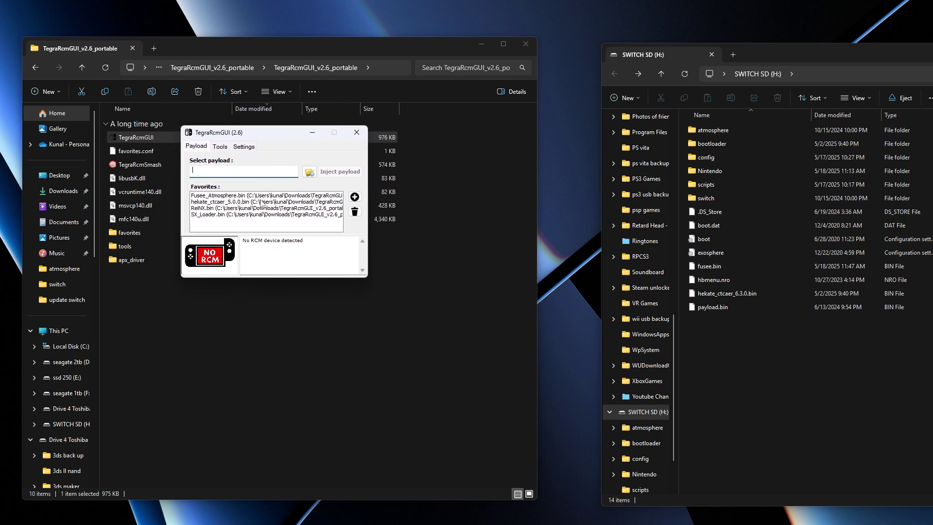
- Load hekate_ctcaer_6.3.0.bin from the hekate_ctcaer_6.3.0_Nyx_1.7.0 folder in Downloads as the payload in TegraRcmGUI
{"action": "left_click", "coordinate": [309, 172]}
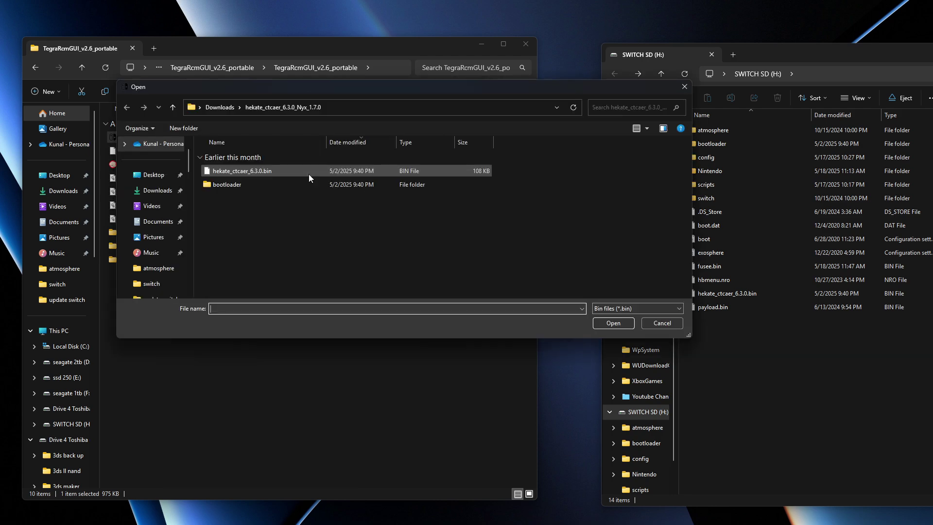
{"action": "left_click", "coordinate": [177, 194]}
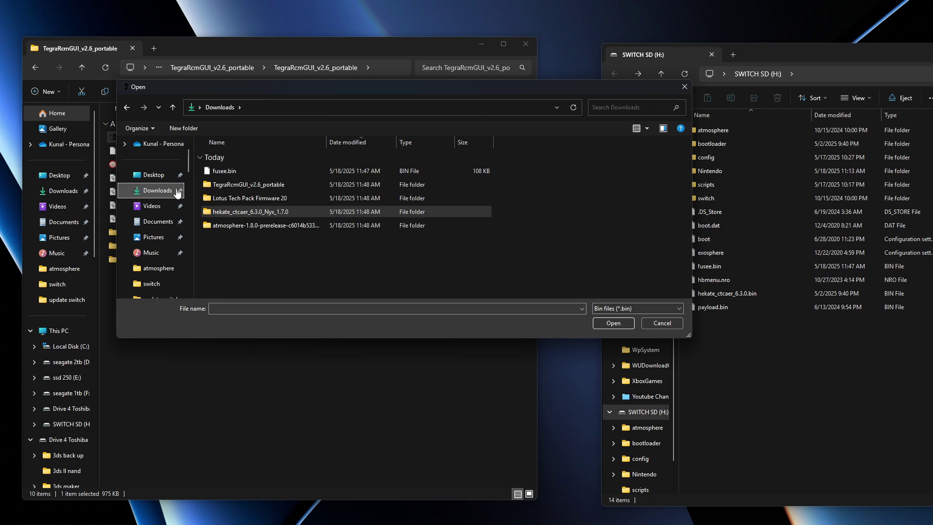
{"action": "double_click", "coordinate": [252, 214]}
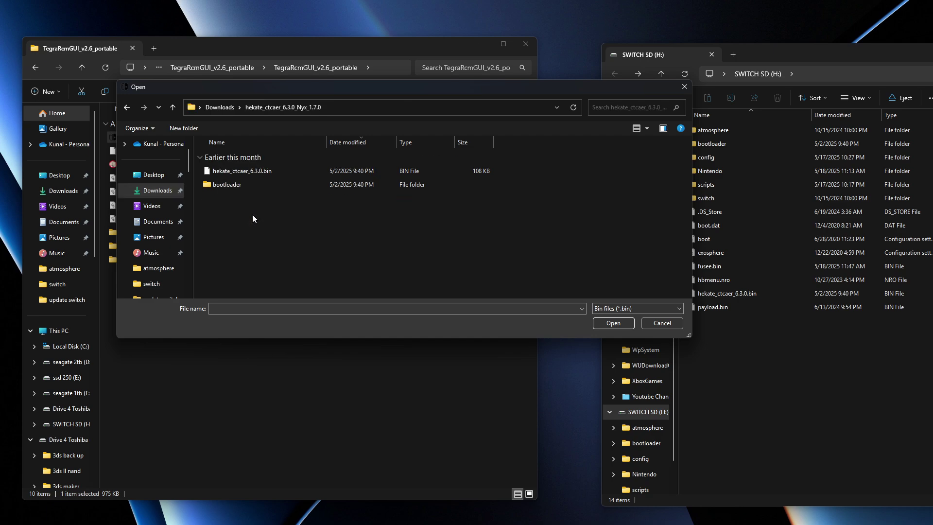
{"action": "left_click", "coordinate": [250, 170]}
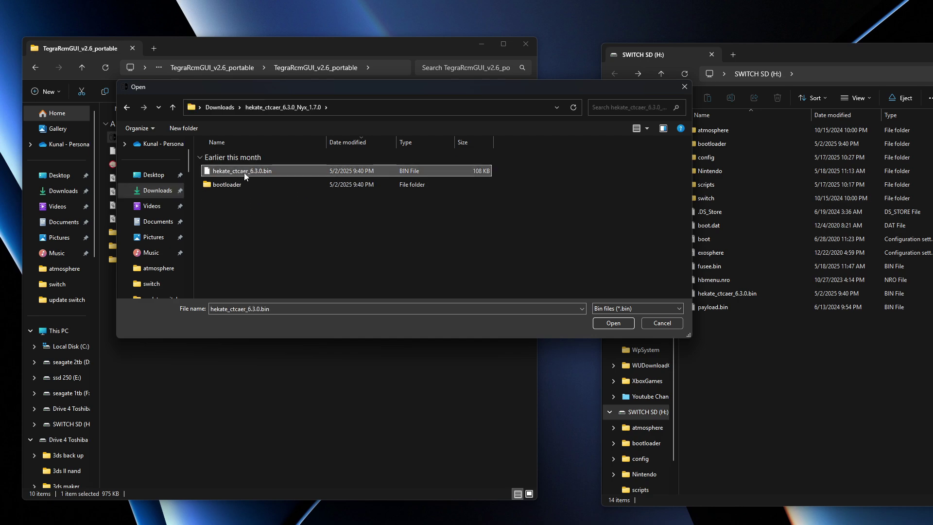
{"action": "left_click", "coordinate": [613, 323]}
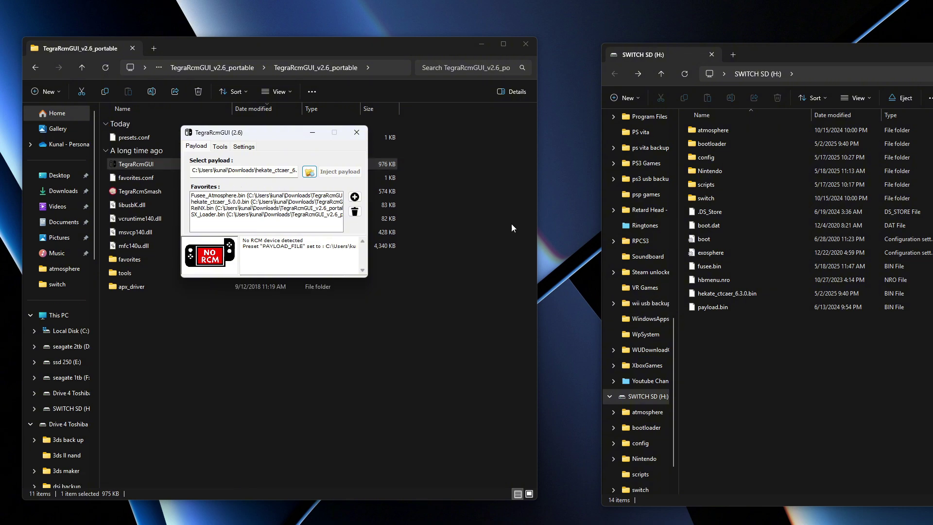
- Bring the SWITCH SD (H:) Explorer window forward and eject the SWITCH SD (H:) drive
{"action": "left_click_drag", "start_coordinate": [765, 58], "coordinate": [406, 48]}
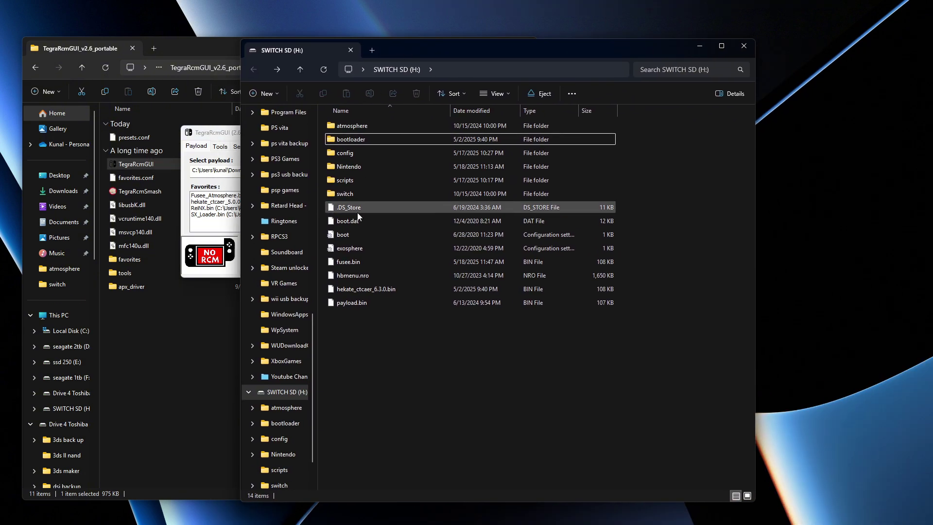
{"action": "right_click", "coordinate": [290, 394]}
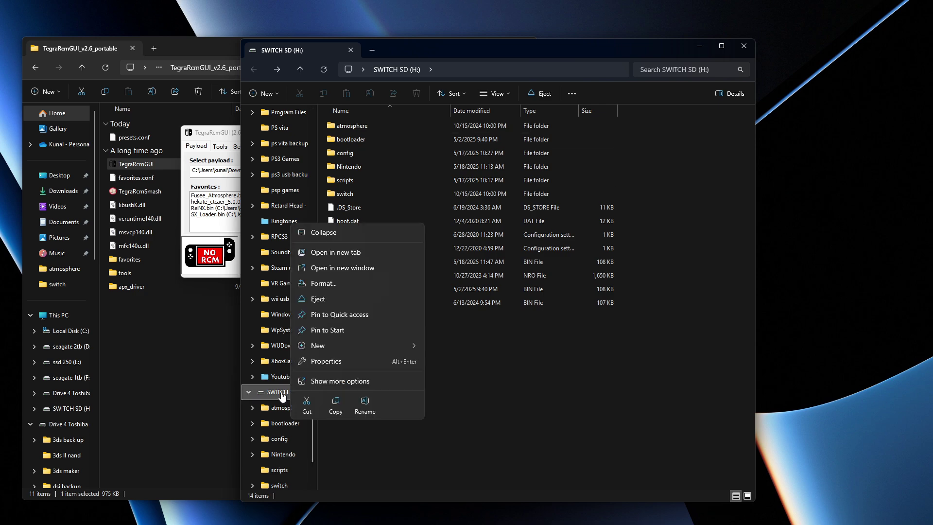
{"action": "left_click", "coordinate": [323, 300]}
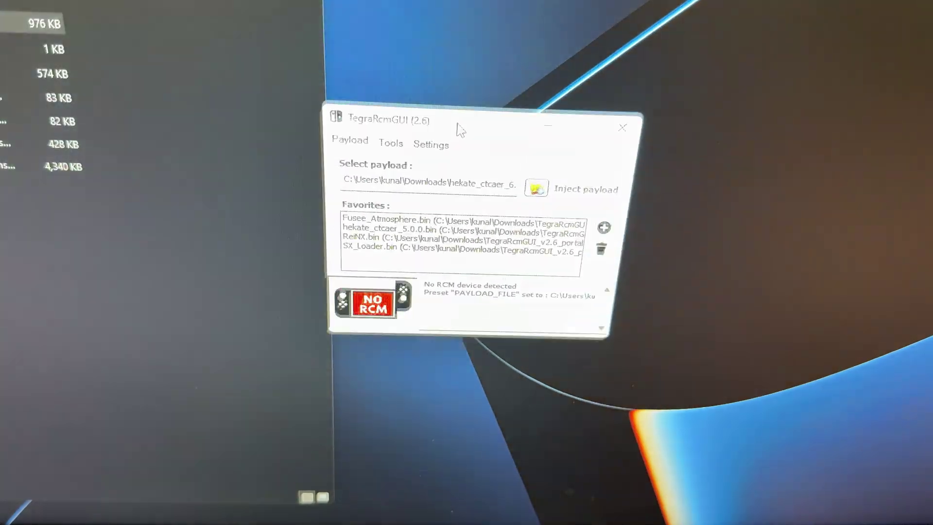
- Reposition the TegraRcmGUI window and inject the selected hekate payload into the connected Switch
{"action": "left_click_drag", "start_coordinate": [460, 130], "coordinate": [336, 139]}
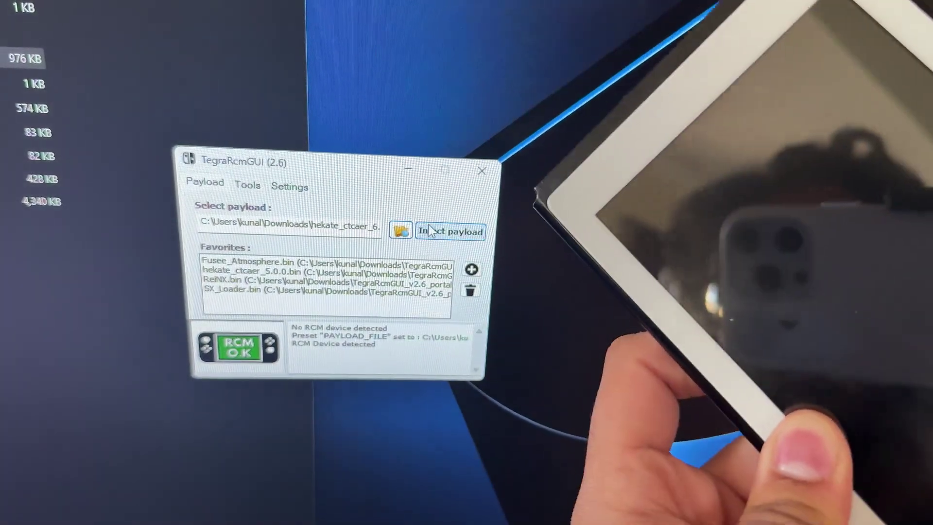
{"action": "left_click", "coordinate": [434, 233]}
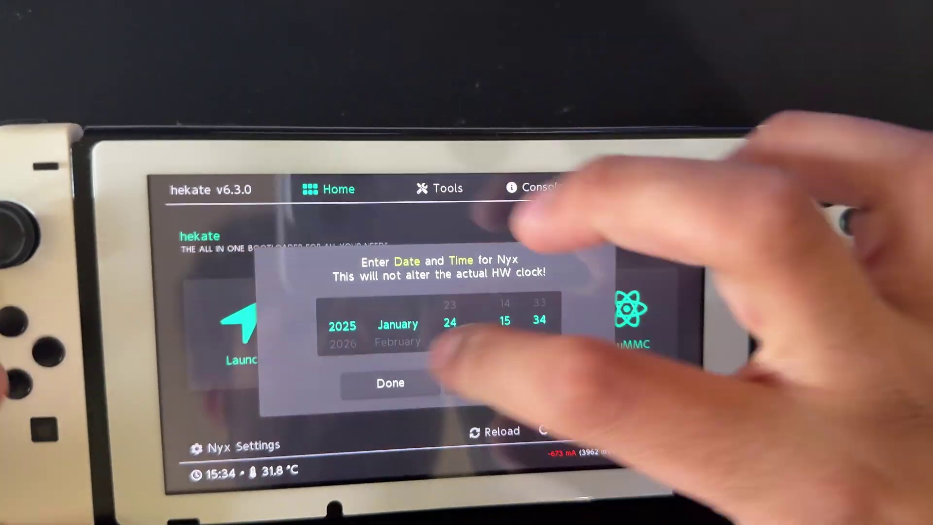
- Set the month to May in hekate's date and time prompt for Nyx on the Switch
{"action": "left_click_drag", "start_coordinate": [393, 340], "coordinate": [401, 289]}
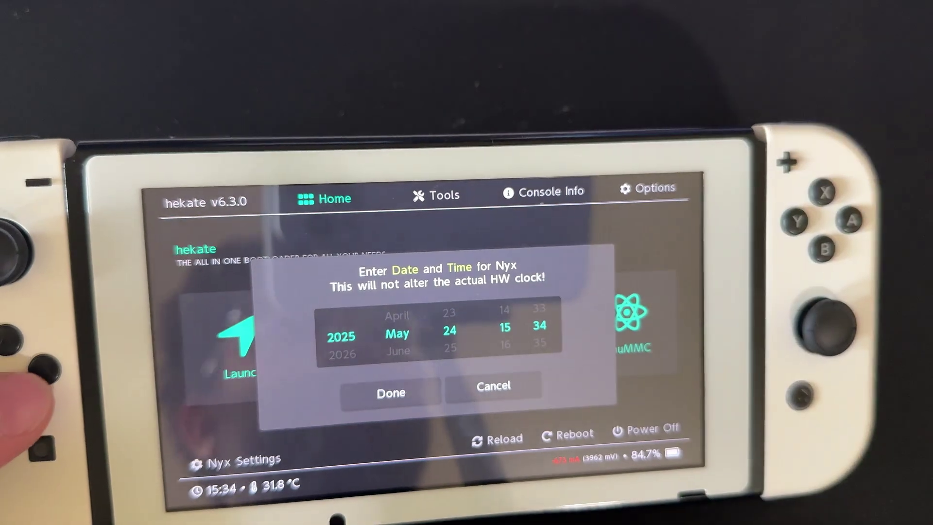